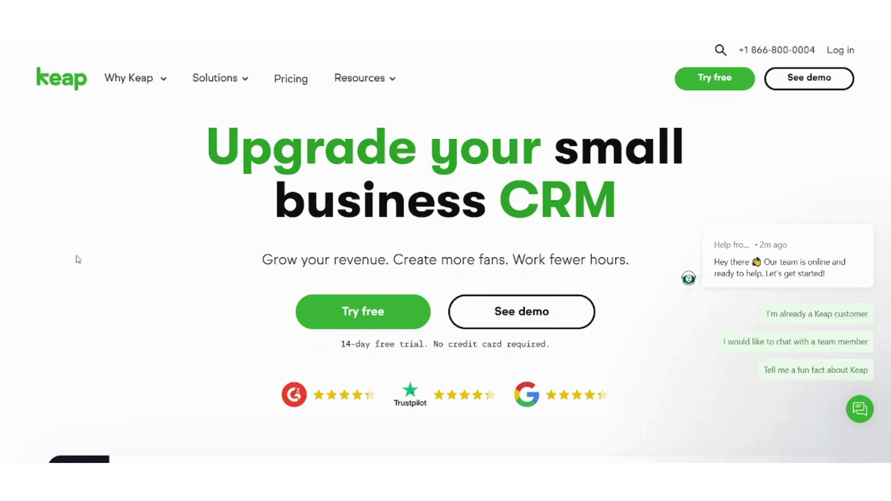
# - Start a Keap free trial and enter a business email address
pyautogui.click(730, 86)
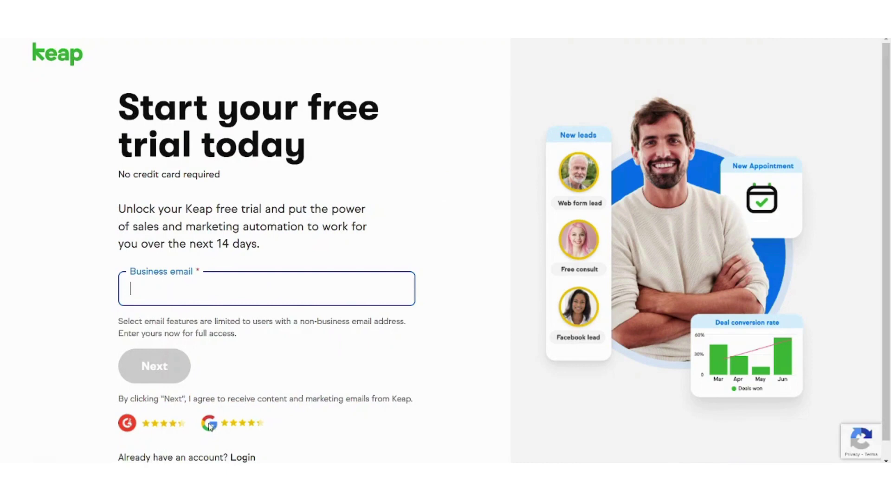
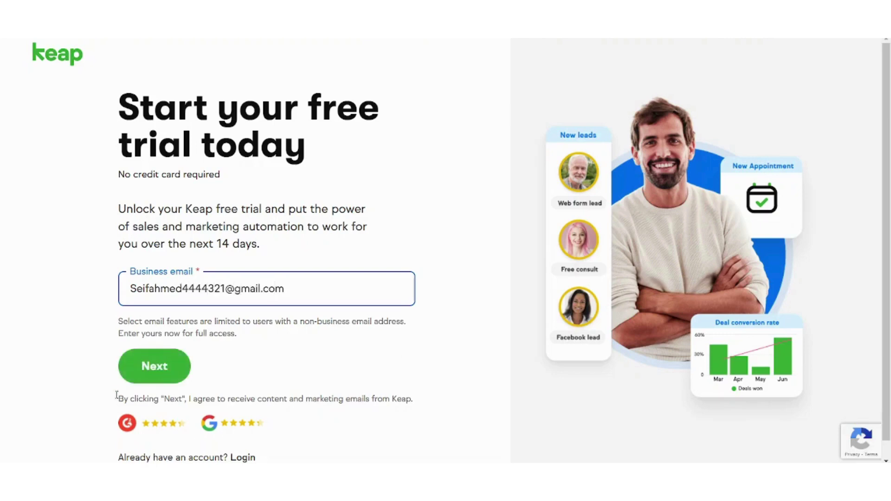
pyautogui.click(130, 379)
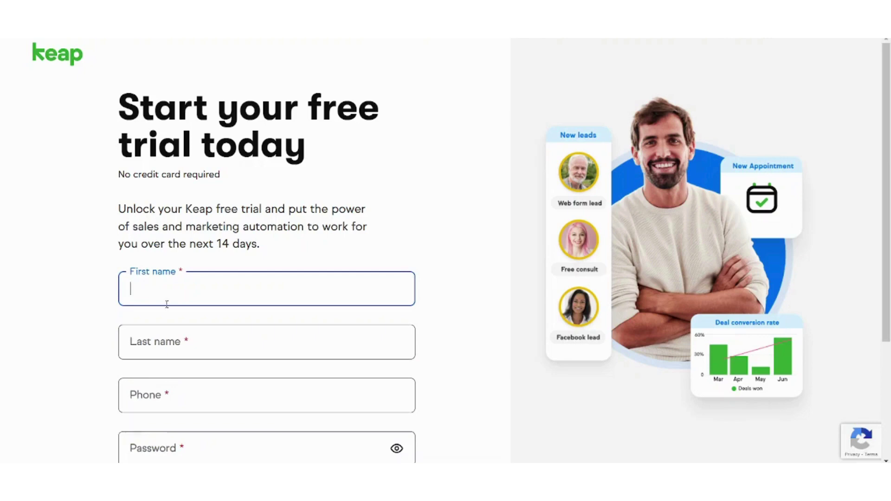
# - Fill in the first and last name and complete the remaining signup fields
pyautogui.click(160, 331)
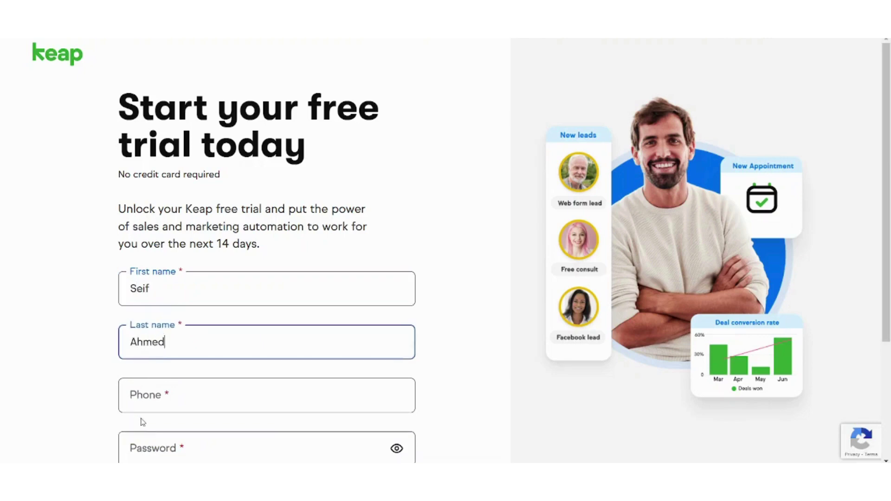
pyautogui.click(143, 422)
pyautogui.scroll(-3, 494, 310)
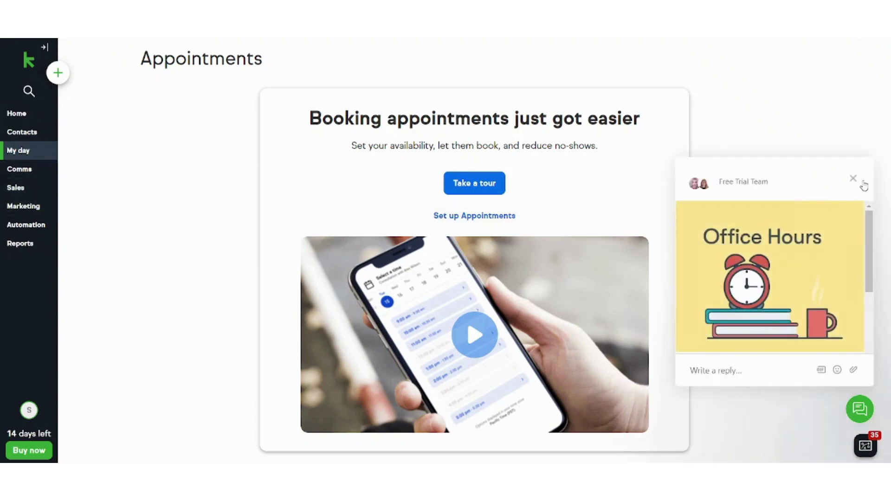
# - Close the free-trial team chat panel and go to My day > Appointments
pyautogui.click(854, 179)
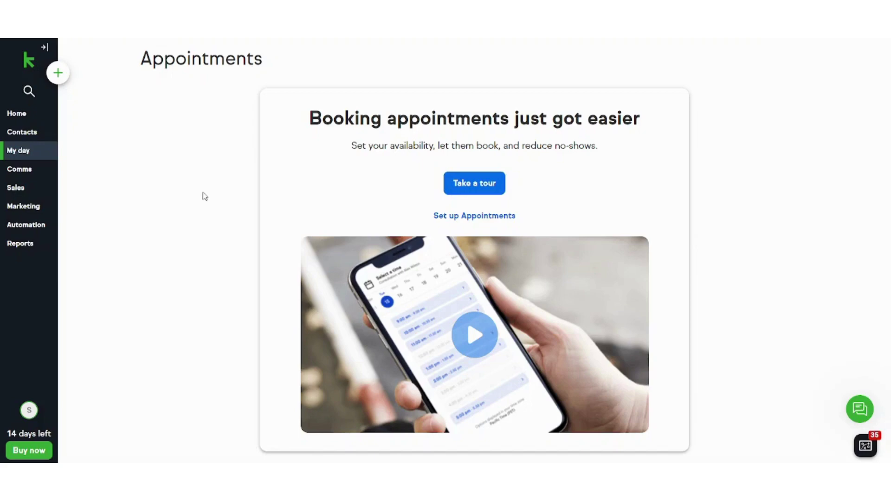
pyautogui.moveTo(29, 152)
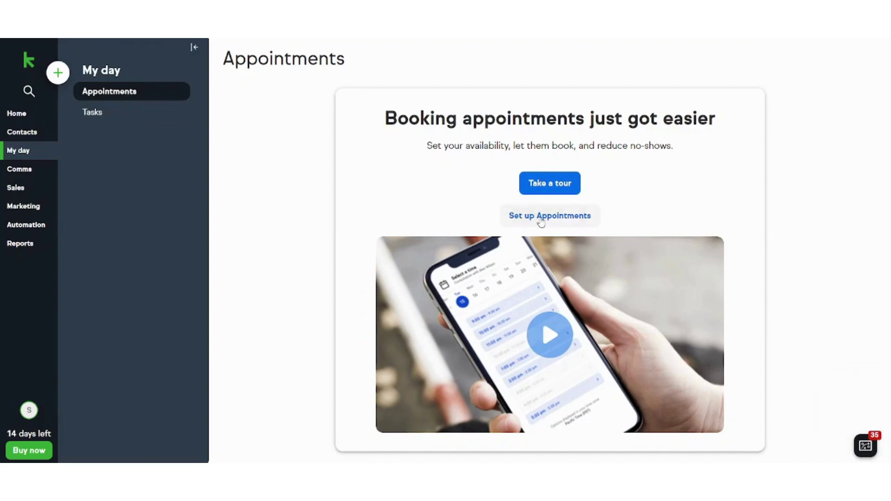
# - Set up Appointments by connecting Google Calendar with the chosen Google account and allowing access
pyautogui.click(546, 218)
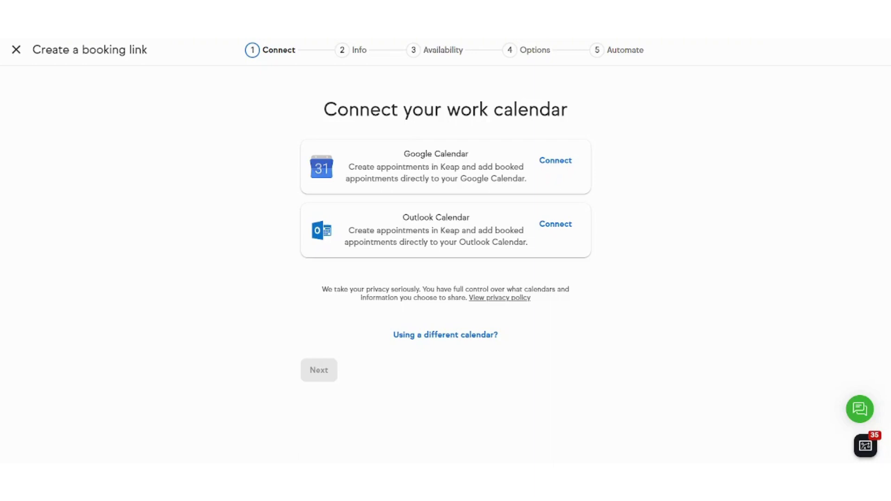
pyautogui.click(567, 171)
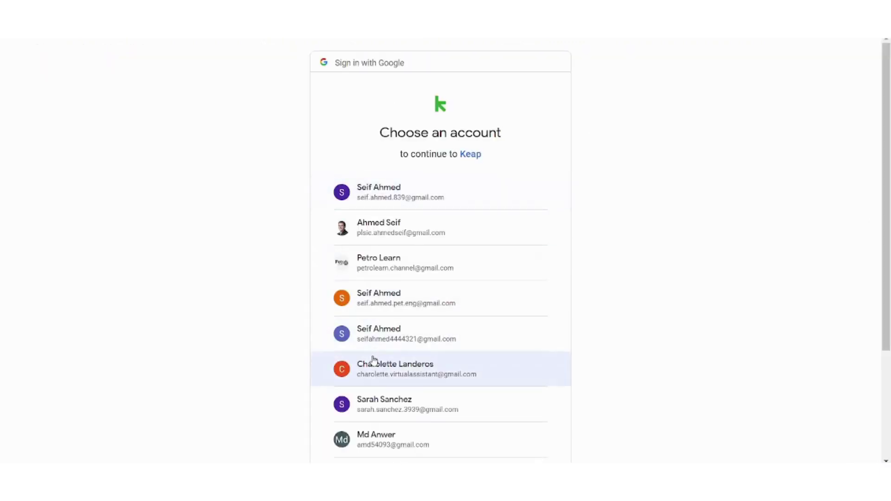
pyautogui.click(452, 333)
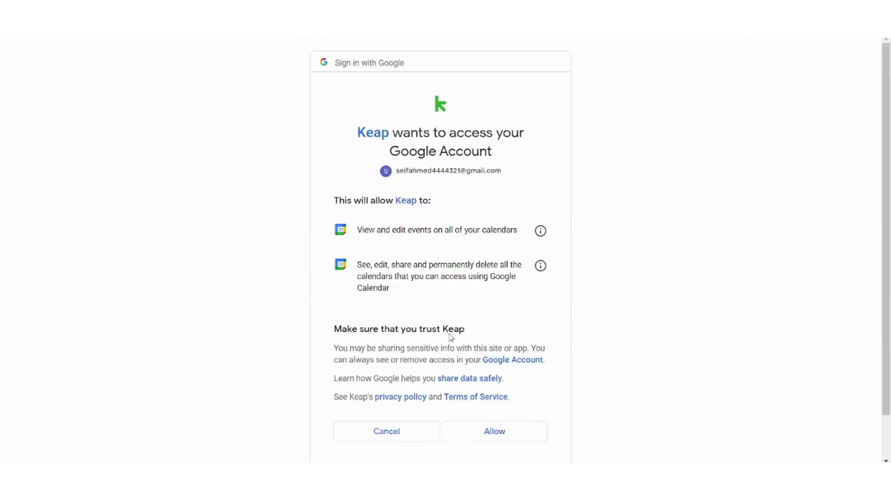
pyautogui.click(482, 429)
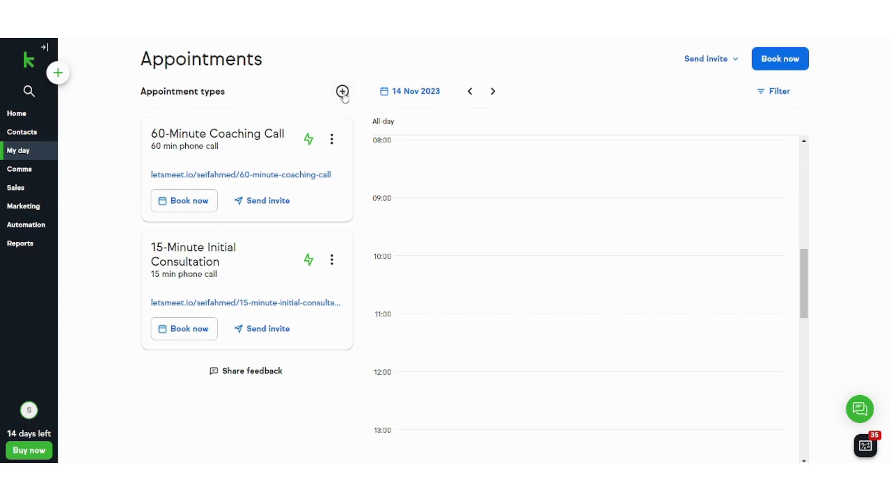
# - Create a new appointment type named Huddle Meeting, located Online with 'Zoom' as the meeting link
pyautogui.click(342, 91)
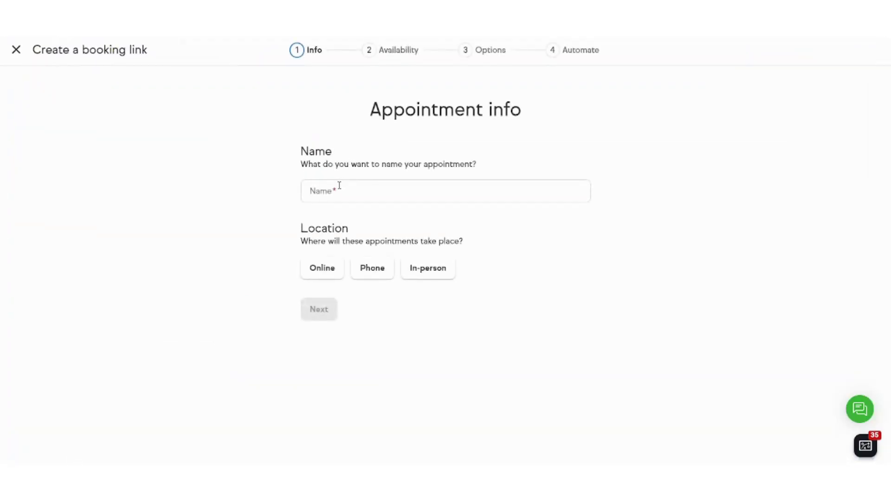
pyautogui.click(340, 185)
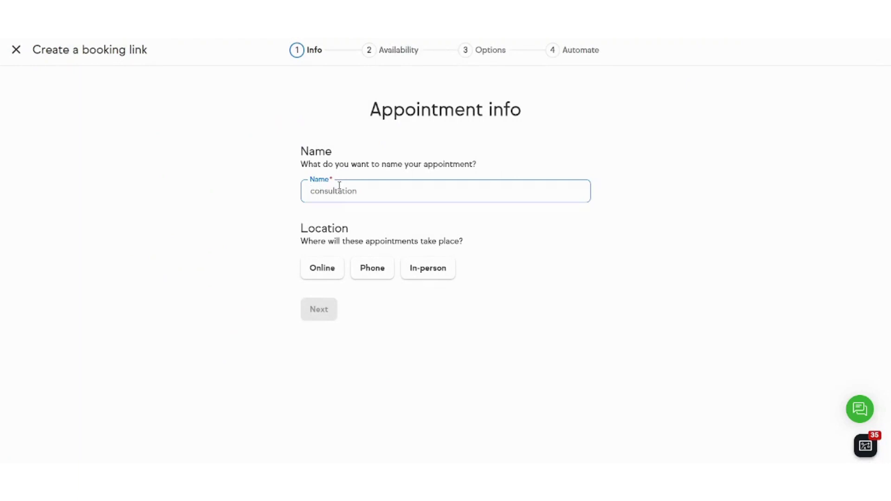
pyautogui.write('Huddle Meeting')
pyautogui.click(320, 275)
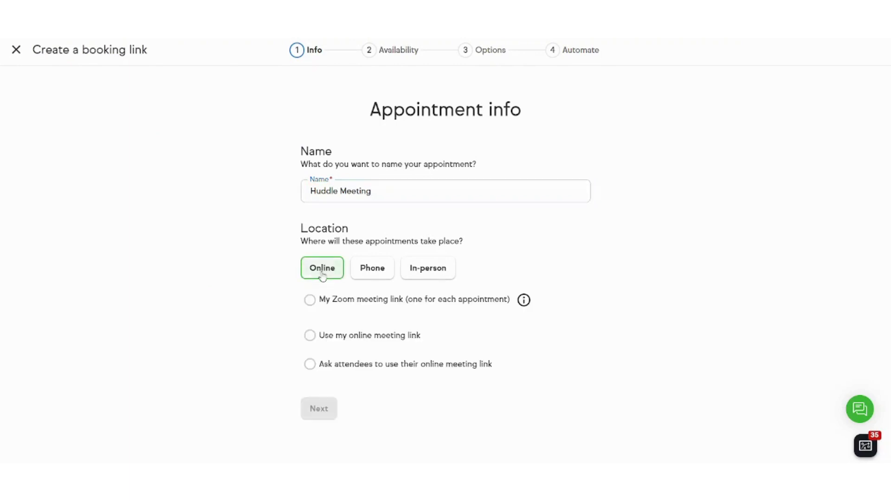
pyautogui.click(310, 336)
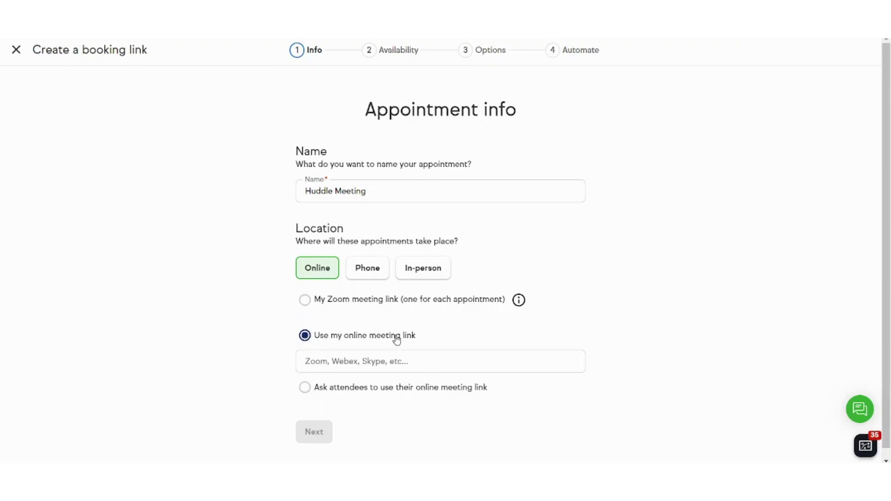
pyautogui.click(399, 357)
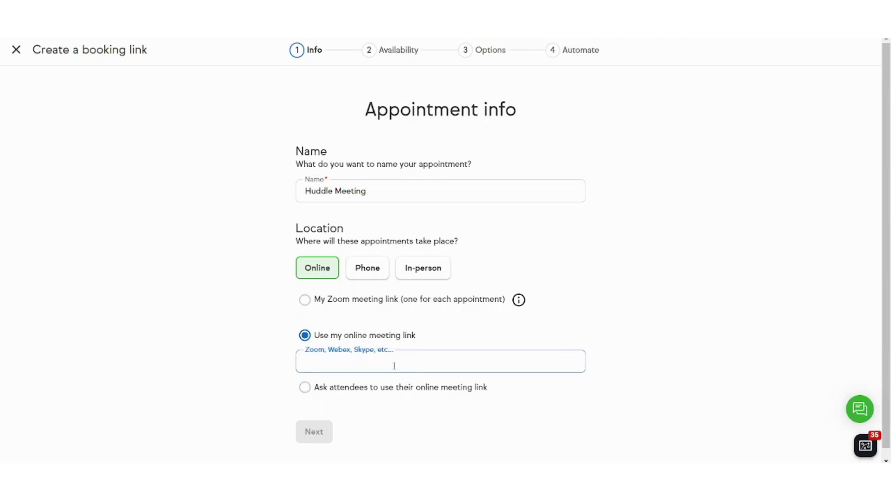
pyautogui.write('Zoom')
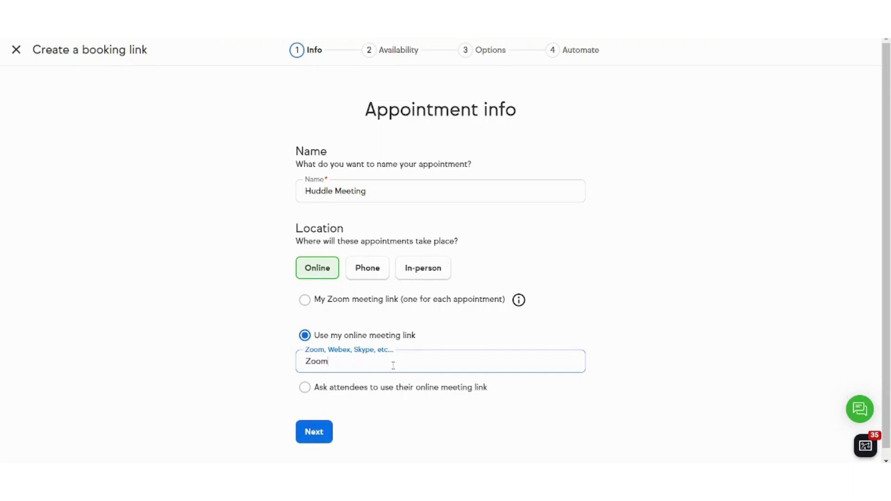
pyautogui.scroll(-1, 353, 355)
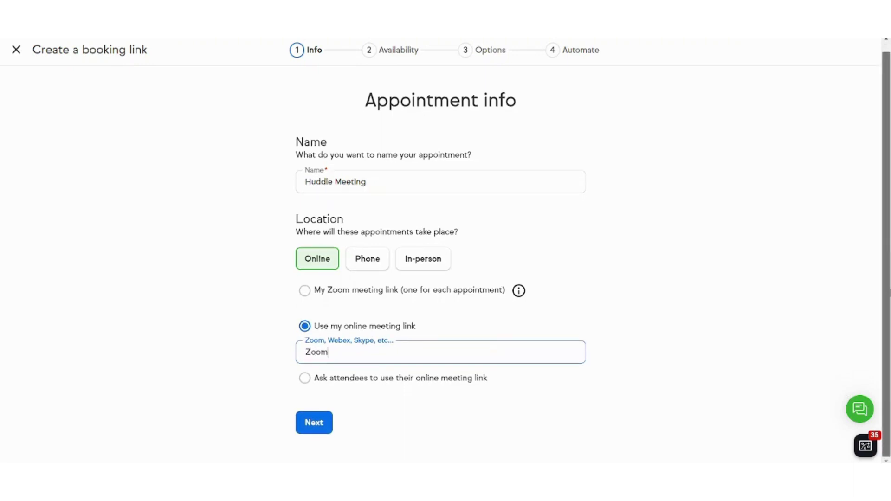
# - Set the appointment length to 1 hour, keeping 9:00 am–5:00 pm availability and 4 hours' notice
pyautogui.click(325, 432)
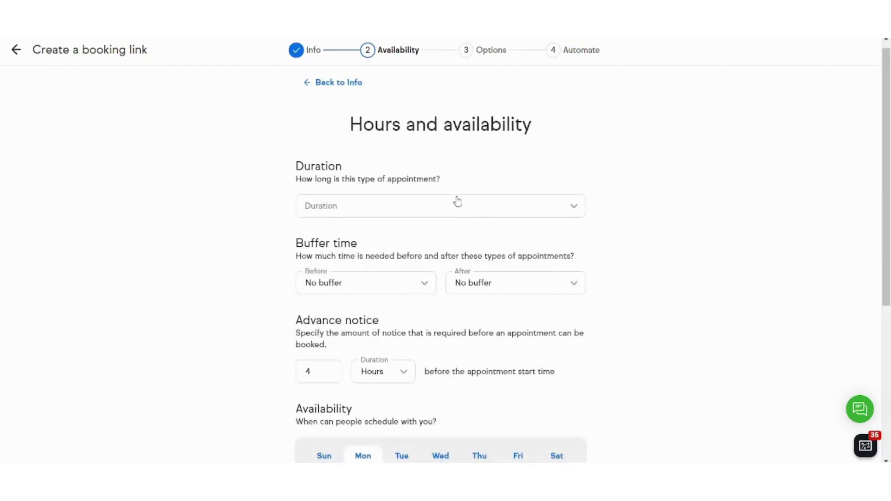
pyautogui.click(464, 206)
pyautogui.click(333, 326)
pyautogui.scroll(-3, 889, 166)
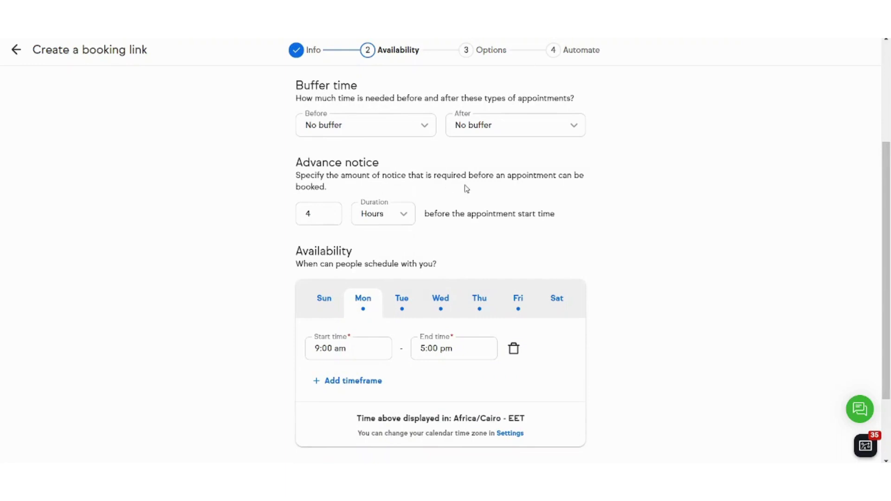
pyautogui.scroll(-1, 889, 300)
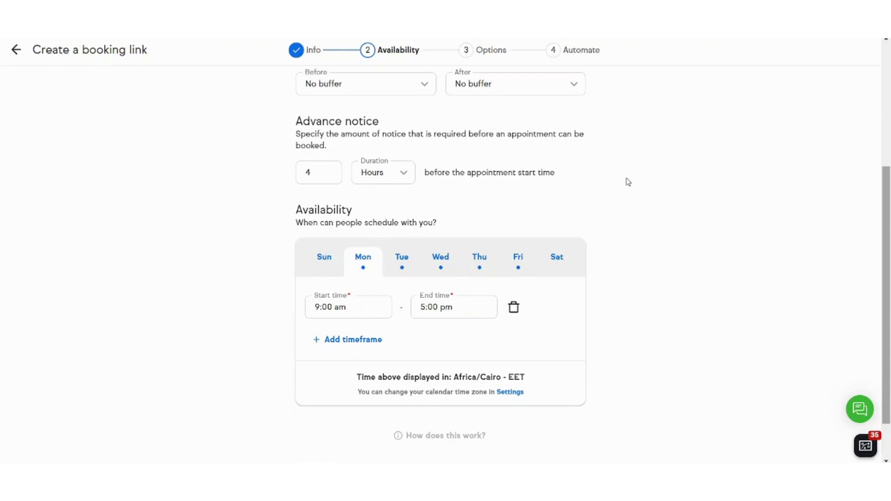
pyautogui.scroll(-1, 890, 196)
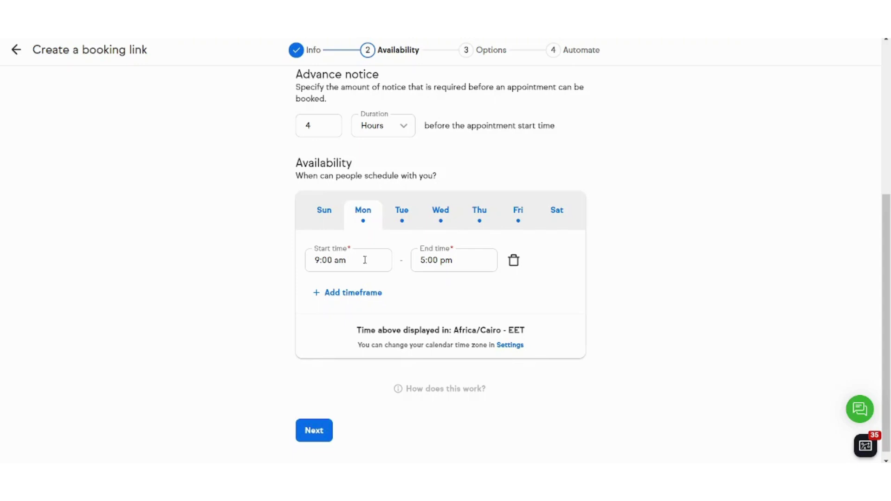
pyautogui.scroll(4, 890, 310)
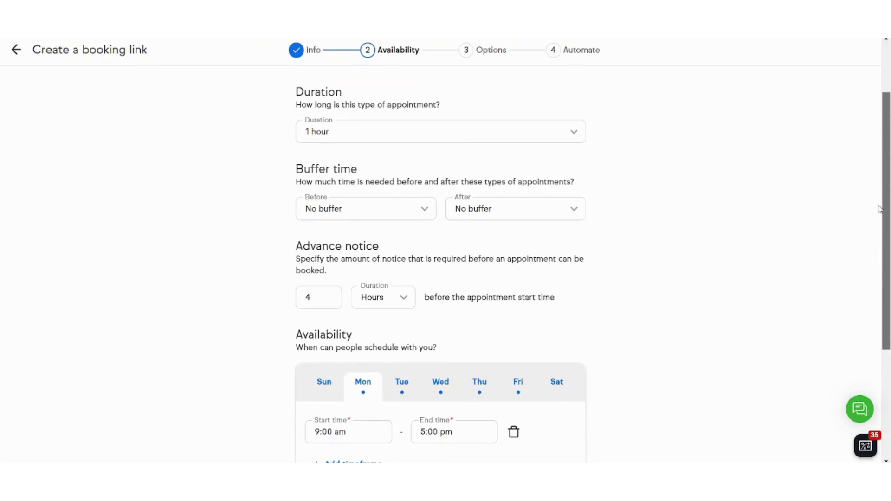
pyautogui.scroll(-4, 890, 174)
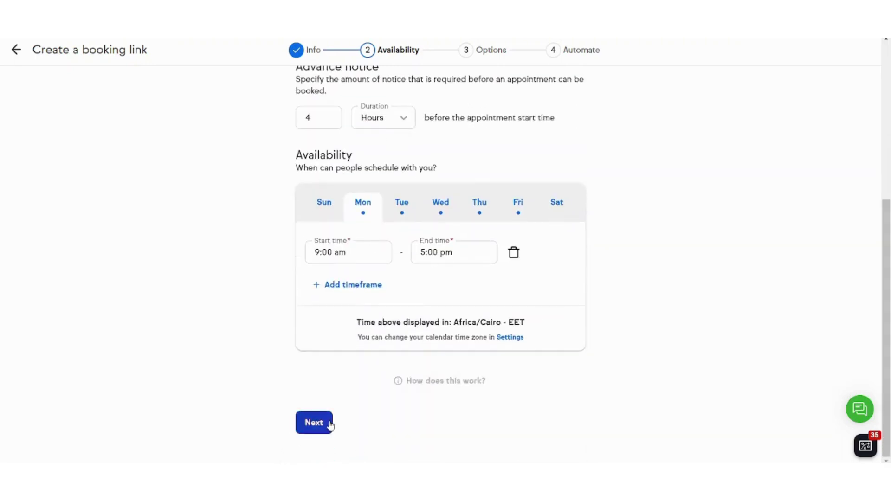
pyautogui.click(318, 433)
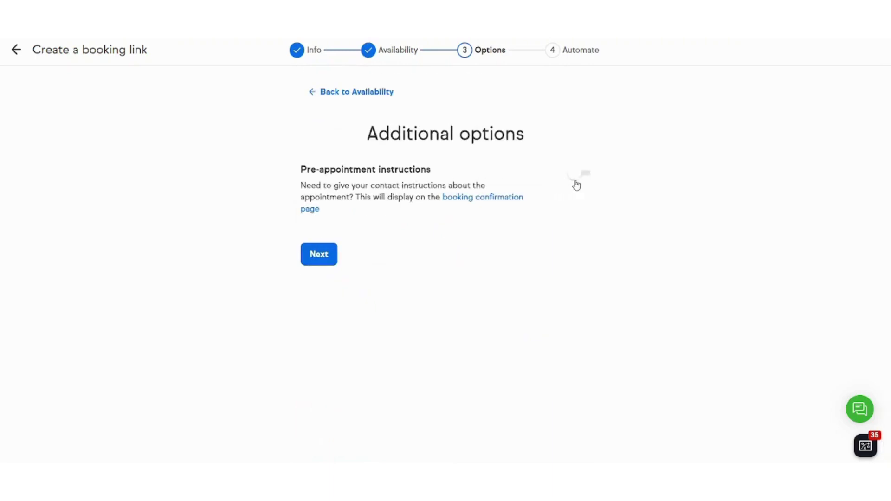
# - Leave pre-appointment instructions off and continue to the Automate follow-ups step
pyautogui.click(588, 176)
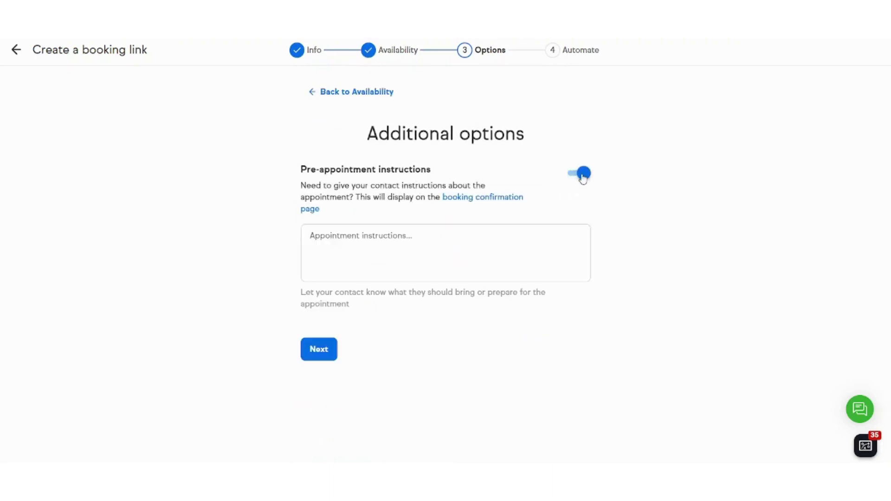
pyautogui.click(577, 179)
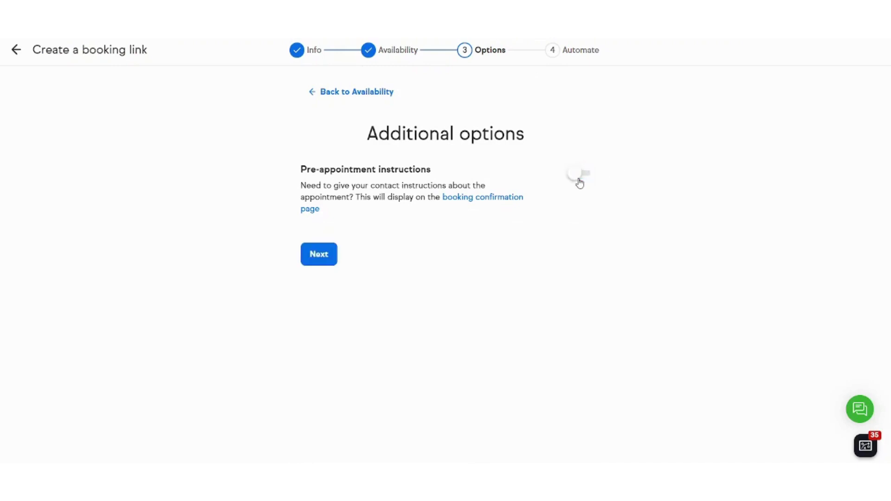
pyautogui.click(336, 259)
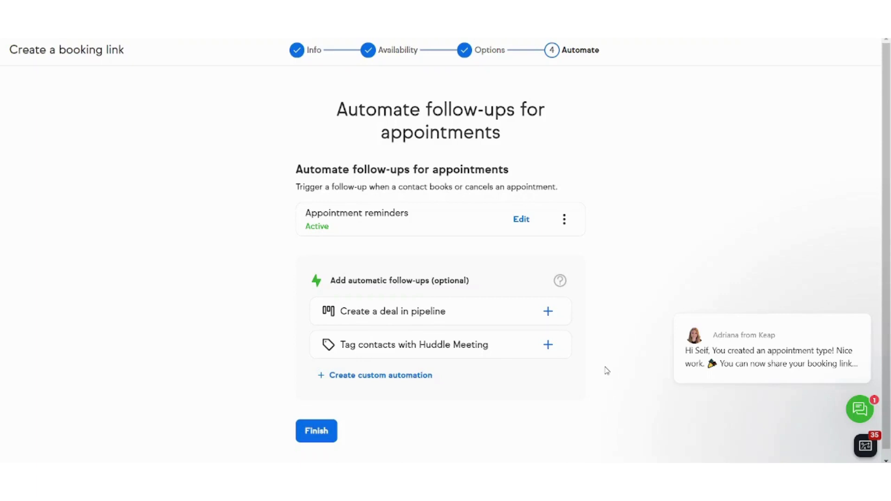
# - Finish the Huddle Meeting booking link, copy its URL, and return to Appointments
pyautogui.click(307, 441)
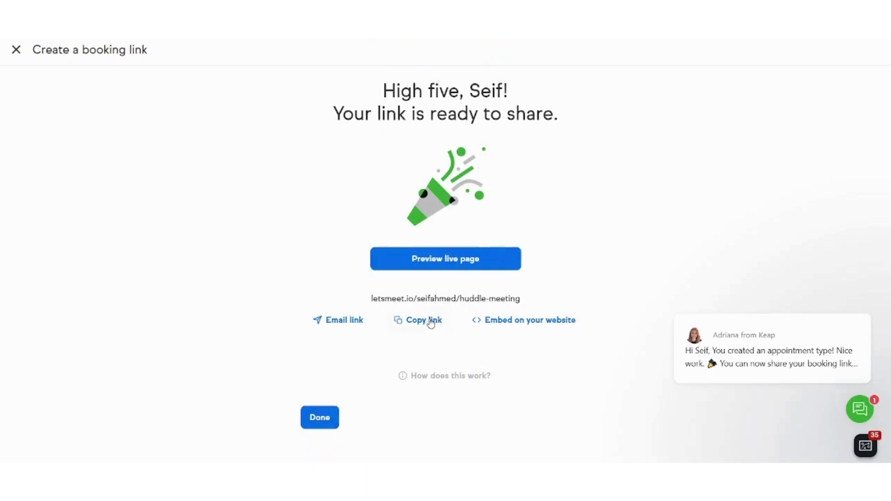
pyautogui.click(421, 325)
pyautogui.moveTo(372, 300); pyautogui.dragTo(524, 300)
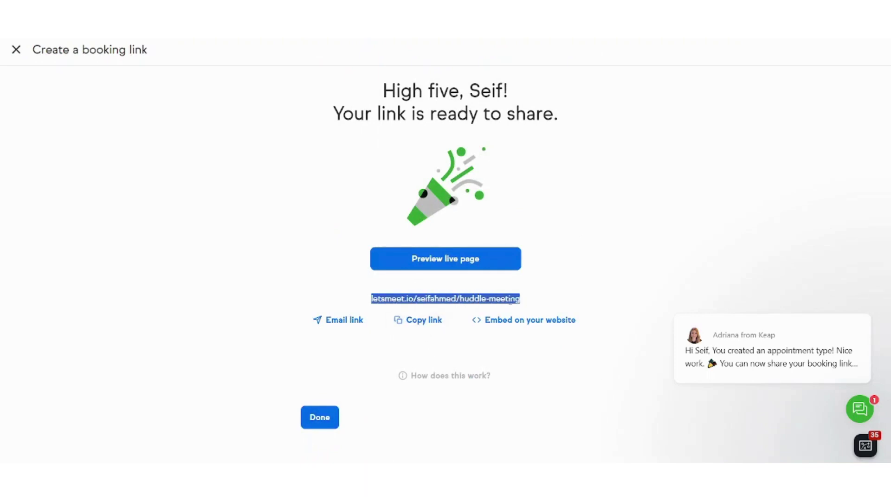
pyautogui.click(433, 323)
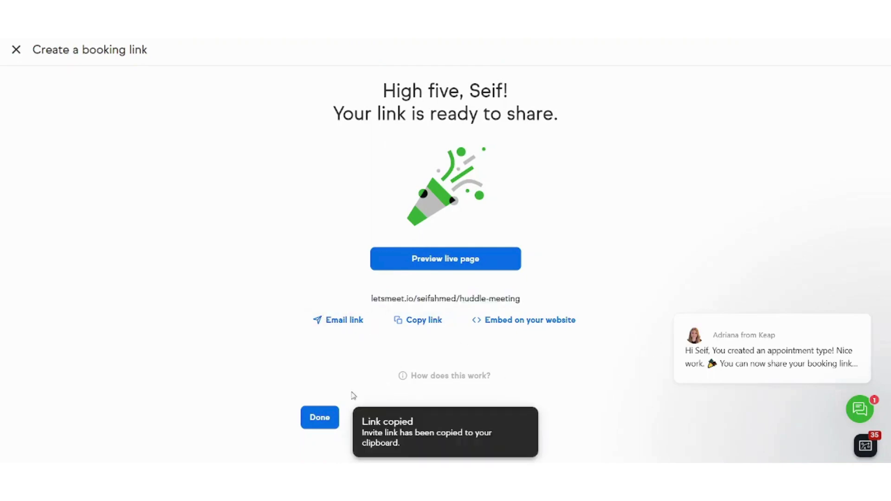
pyautogui.click(321, 416)
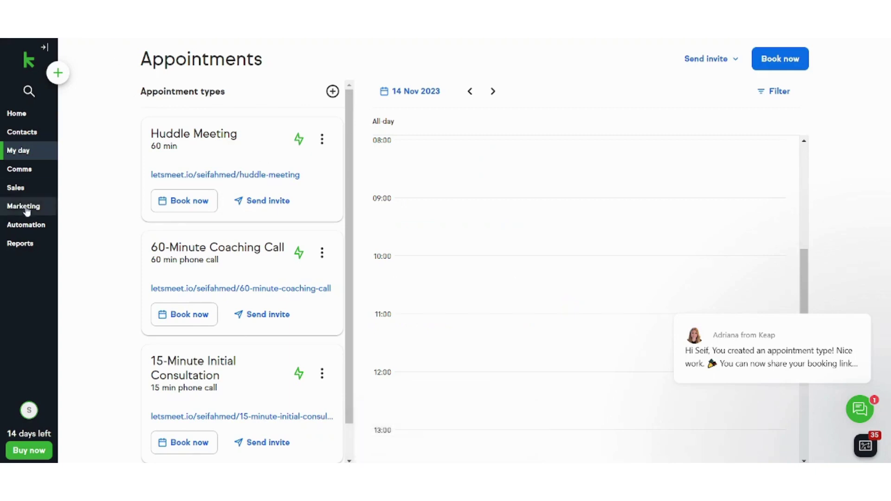
# - Open Automation, dismiss the Lifecycle Automation intro video, and browse the automation templates
pyautogui.click(16, 231)
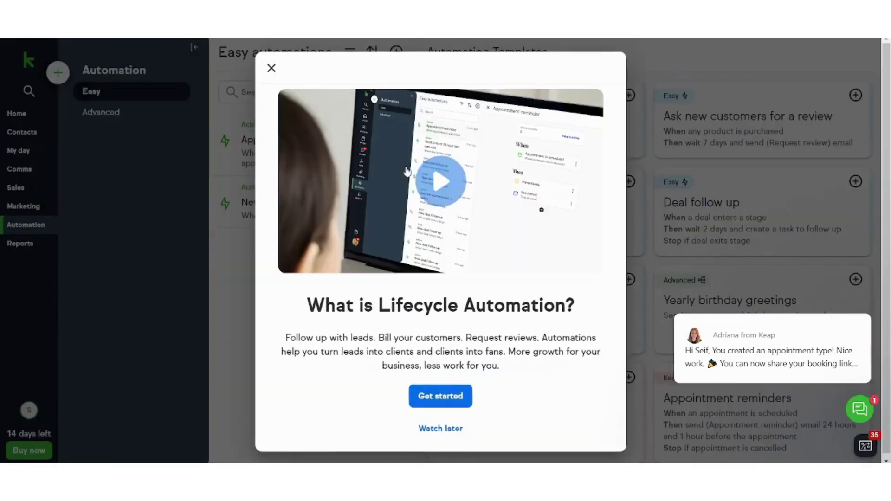
pyautogui.click(272, 68)
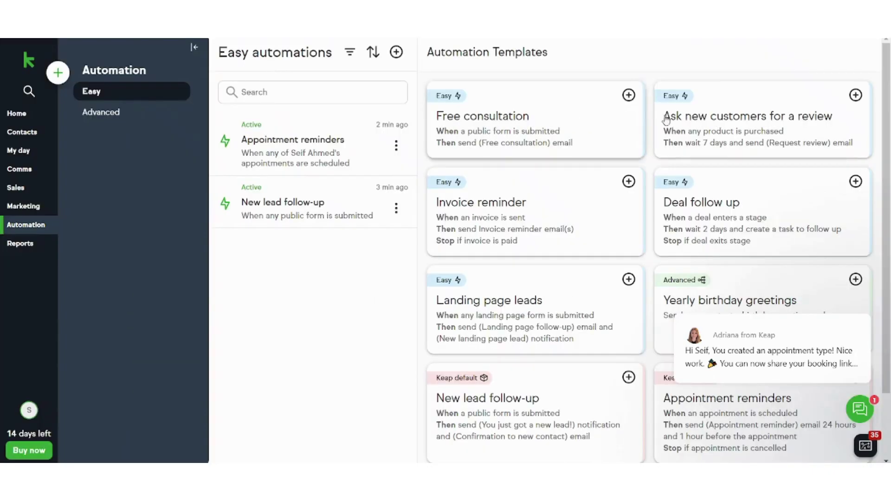
pyautogui.scroll(-1, 889, 150)
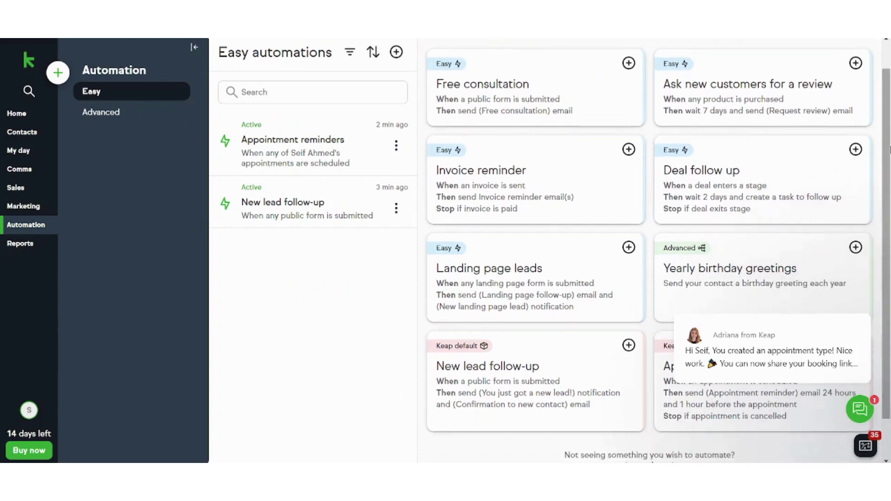
pyautogui.scroll(1, 887, 139)
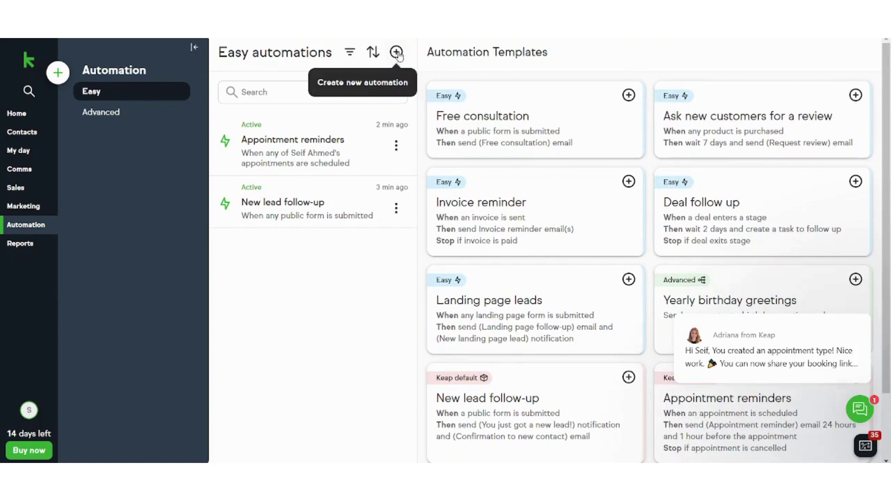
pyautogui.scroll(-1, 329, 77)
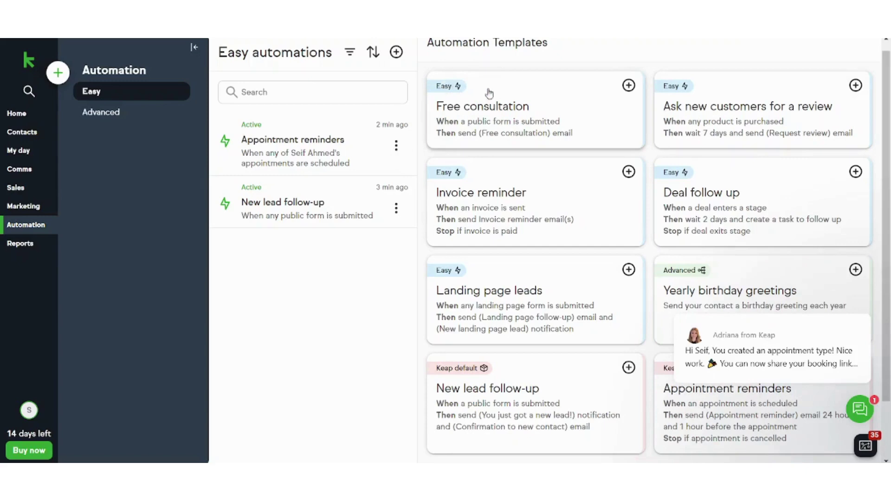
pyautogui.scroll(-2, 887, 165)
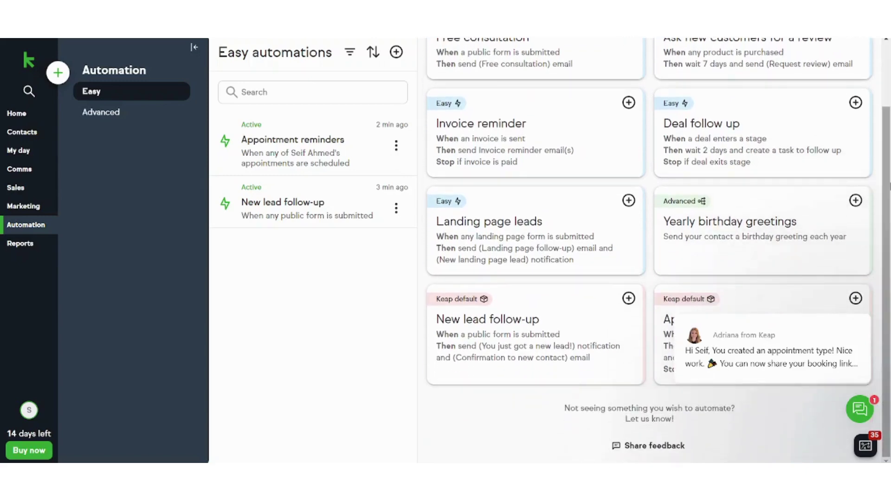
pyautogui.scroll(2, 876, 93)
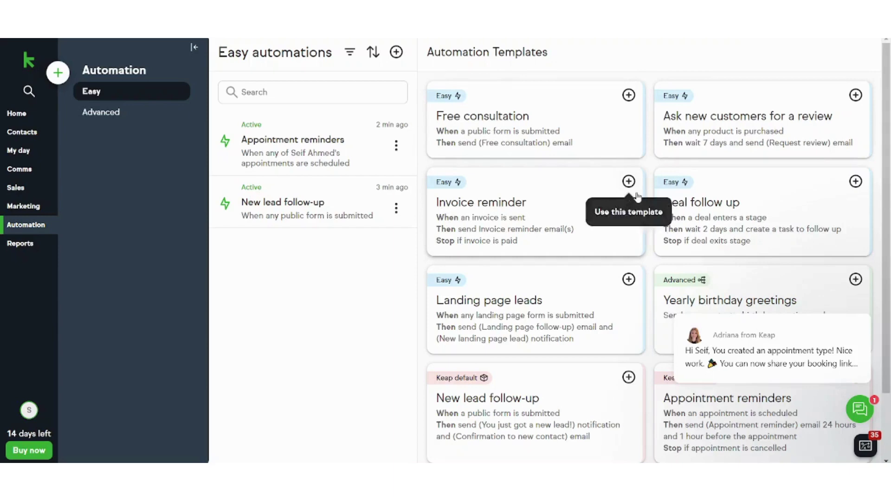
# - Build an automation from the Free consultation template, triggered by any public form submission
pyautogui.click(580, 123)
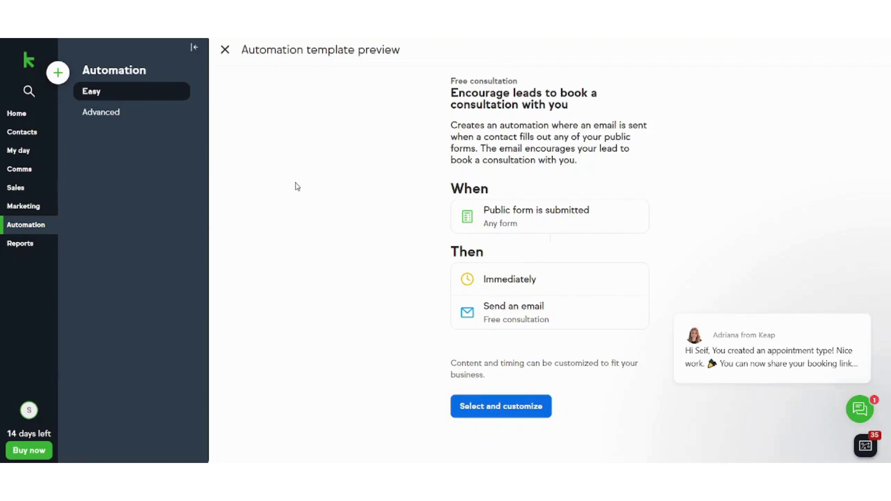
pyautogui.click(542, 406)
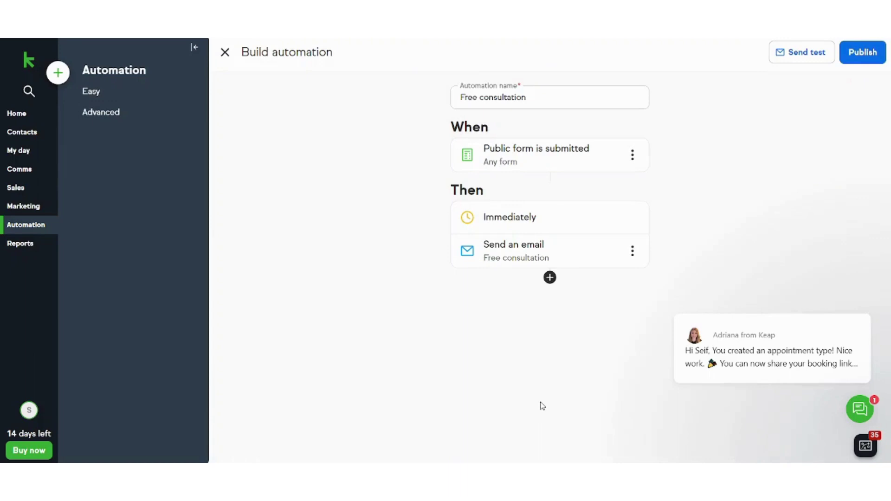
pyautogui.click(535, 166)
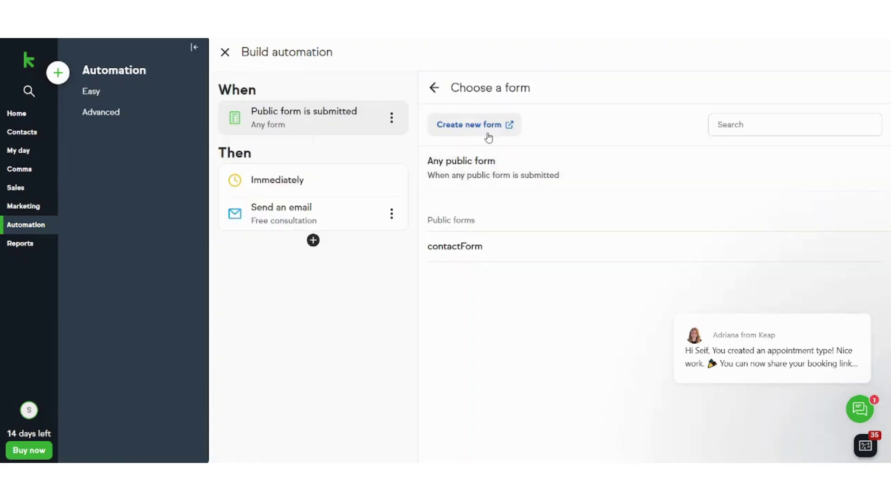
pyautogui.click(505, 180)
pyautogui.click(511, 166)
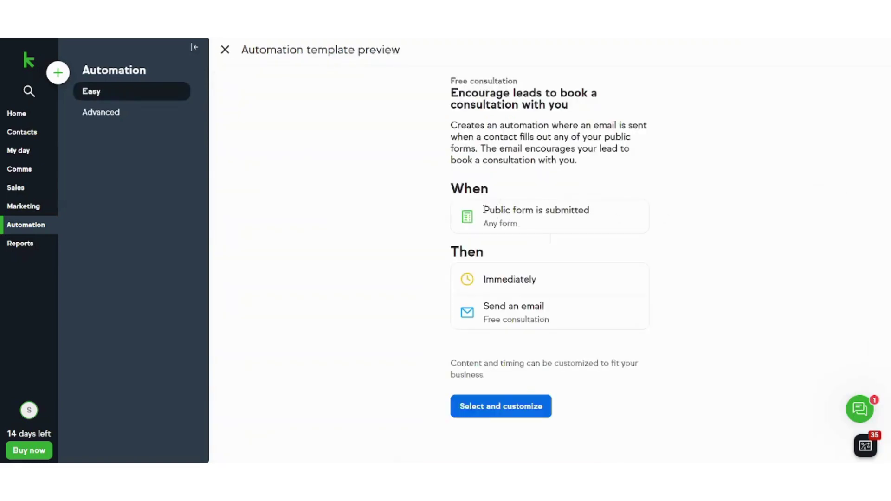
pyautogui.moveTo(485, 210); pyautogui.dragTo(631, 221)
pyautogui.click(680, 214)
pyautogui.click(494, 411)
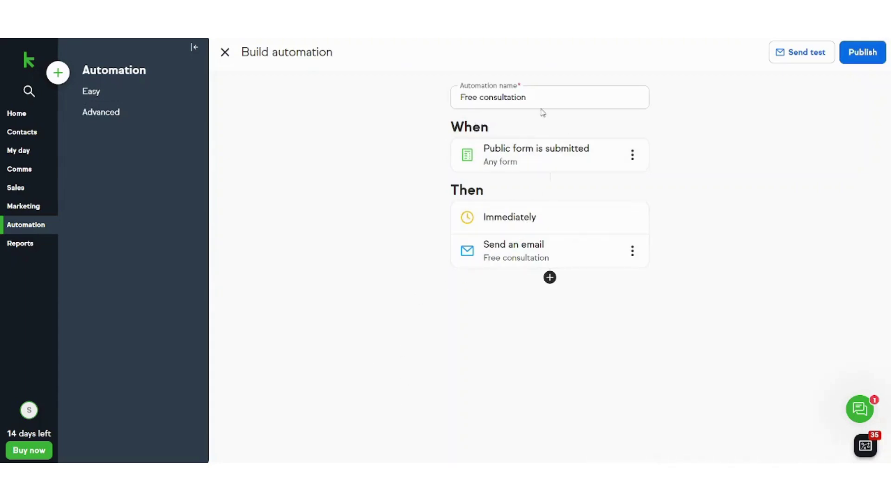
# - Replace the automation name 'Free consultation' with 'Huddle Meeting'
pyautogui.moveTo(538, 96); pyautogui.dragTo(399, 91)
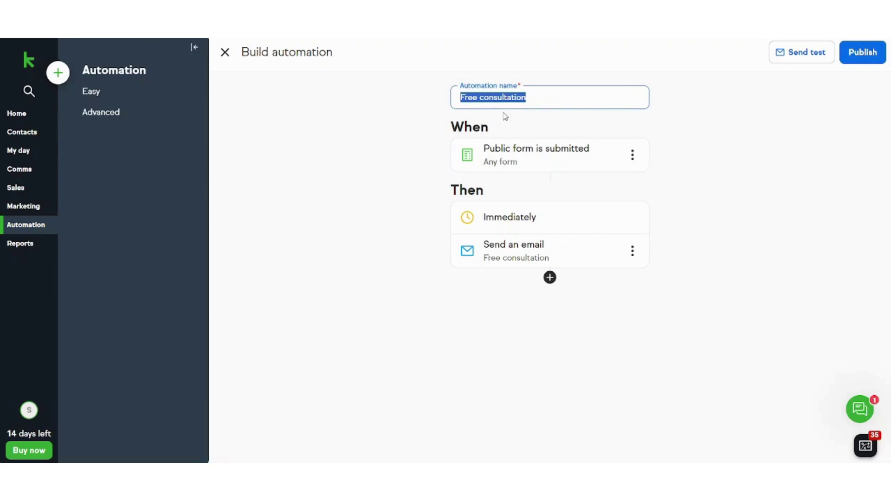
pyautogui.write('Huddle Meetin')
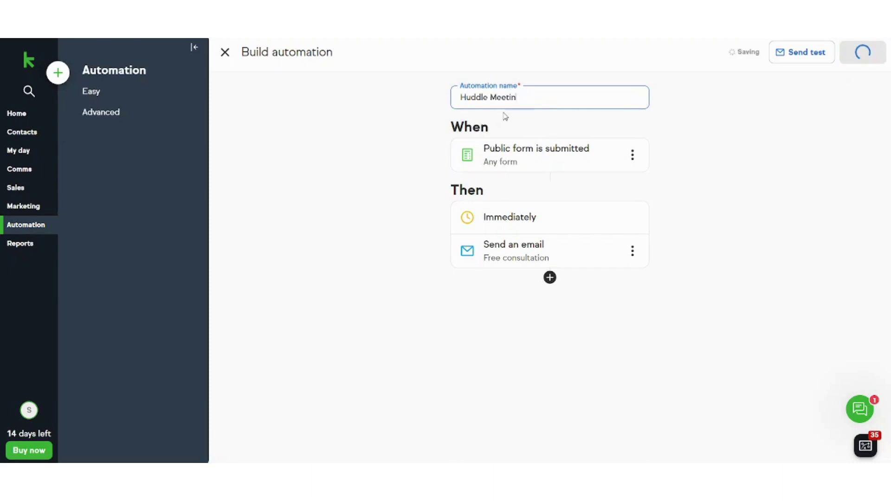
pyautogui.write('g')
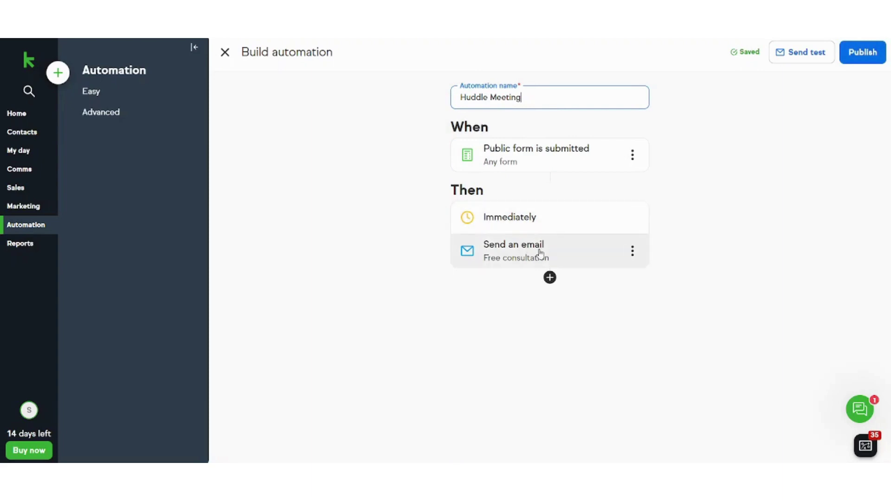
# - Open the Free consultation email's content and send it from your own address
pyautogui.click(569, 254)
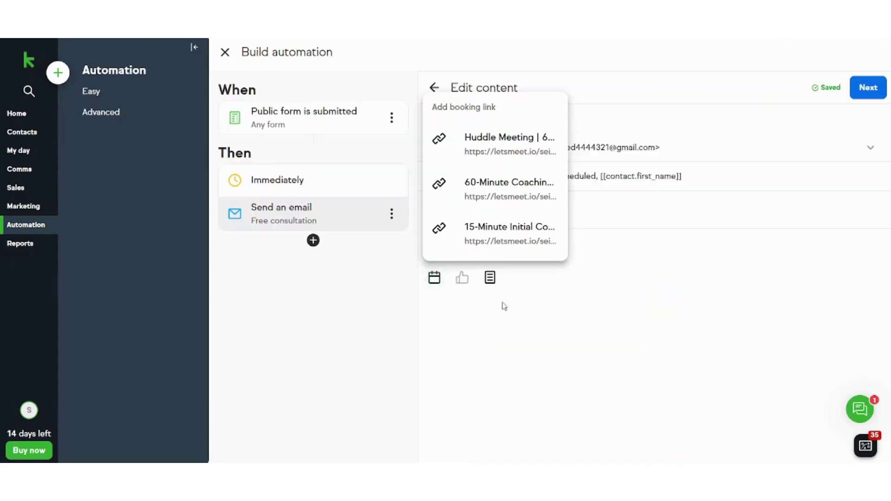
pyautogui.click(684, 147)
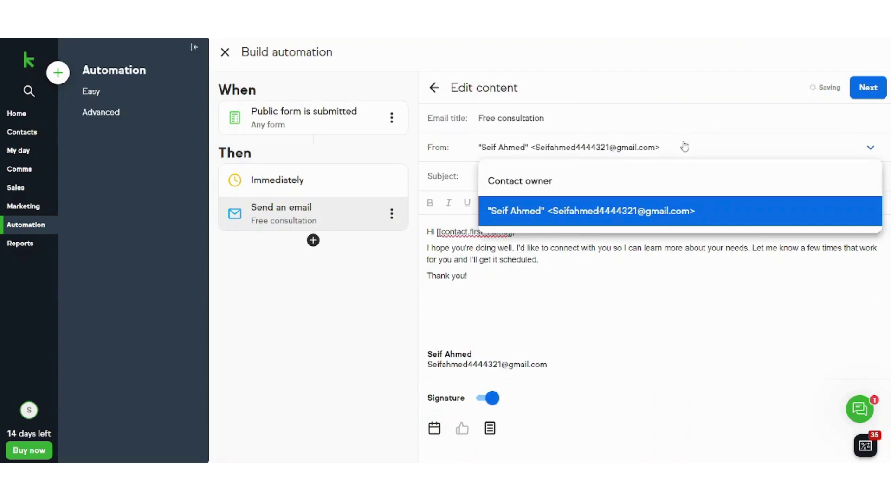
pyautogui.click(542, 308)
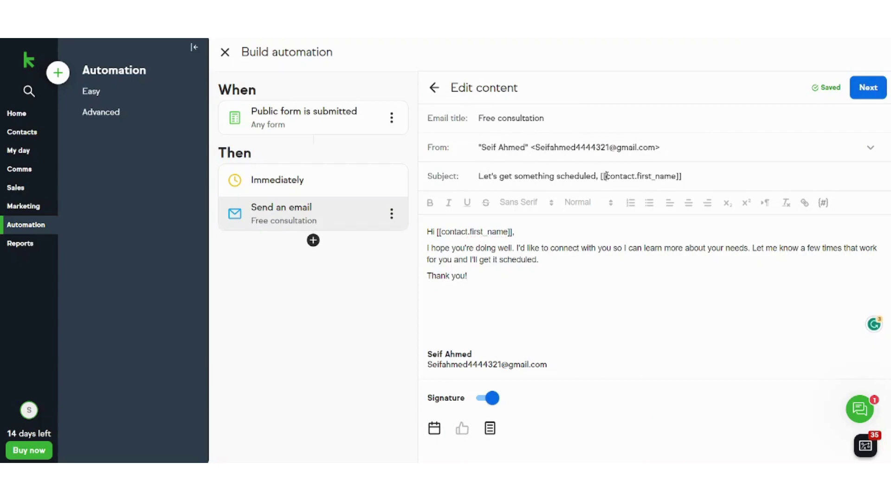
# - Select the 'Let me know a few times…' sentence in the email body
pyautogui.moveTo(606, 176); pyautogui.dragTo(681, 176)
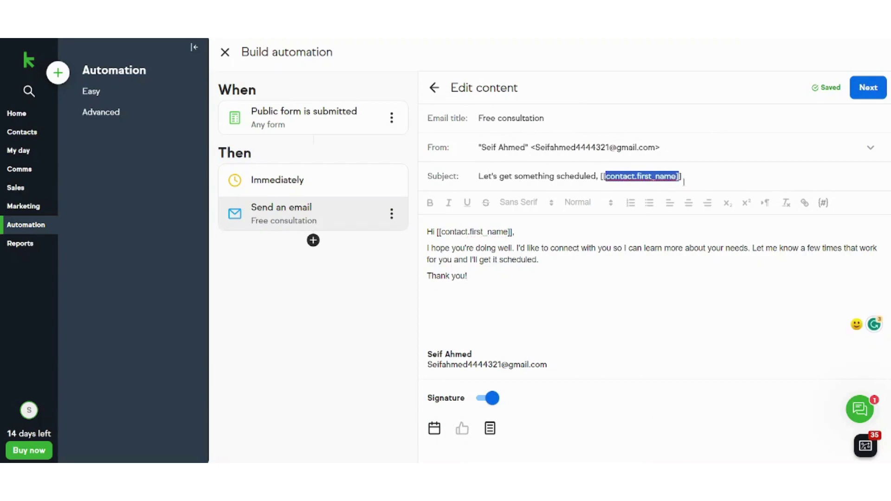
pyautogui.click(594, 232)
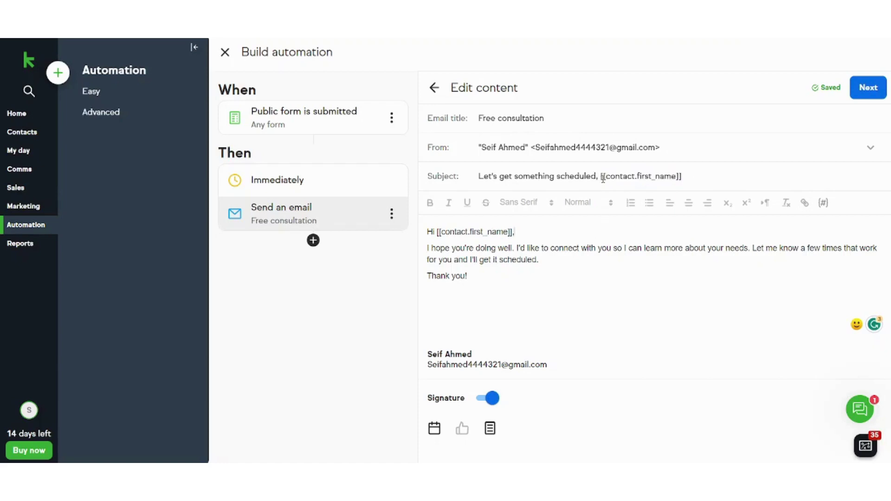
pyautogui.moveTo(605, 178); pyautogui.dragTo(674, 178)
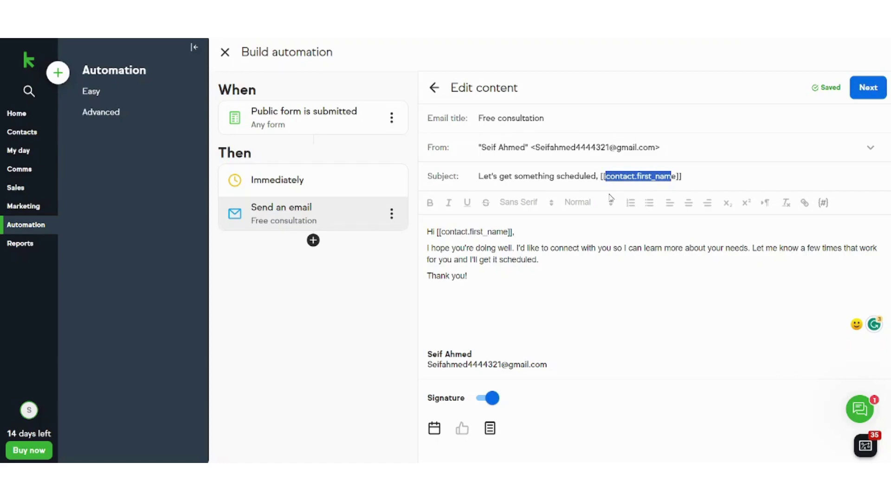
pyautogui.moveTo(450, 232); pyautogui.dragTo(505, 233)
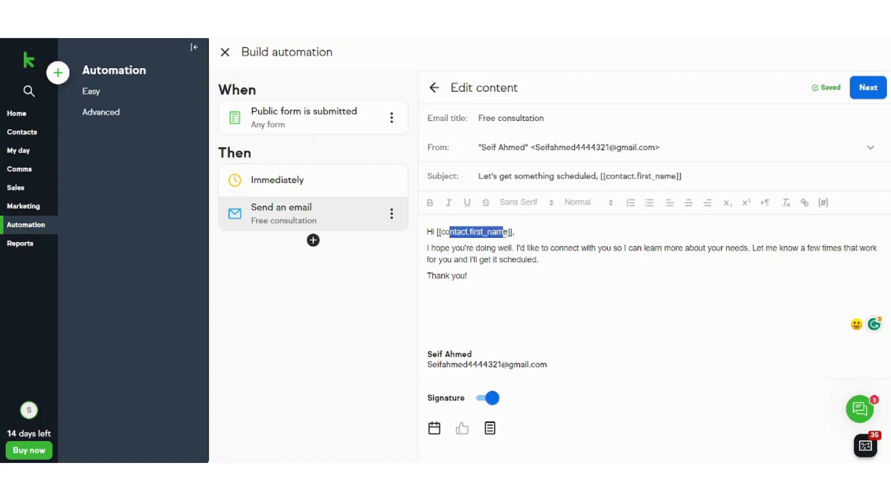
pyautogui.click(545, 281)
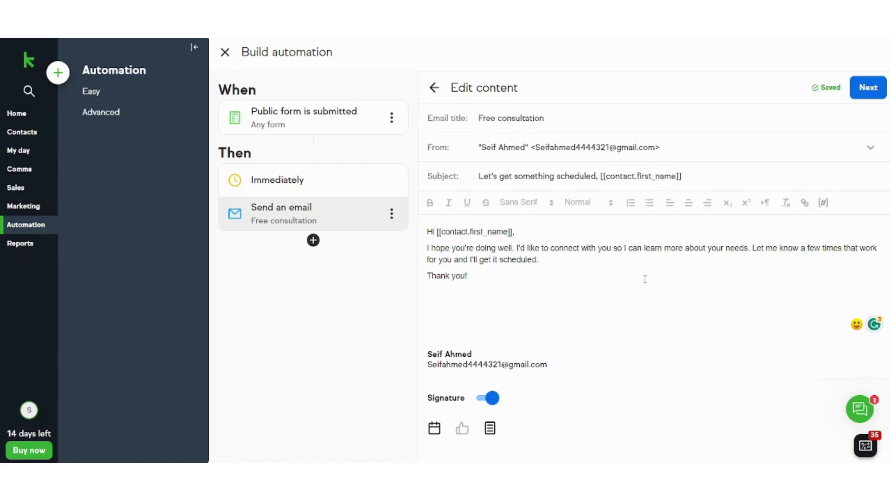
pyautogui.moveTo(563, 260); pyautogui.dragTo(751, 248)
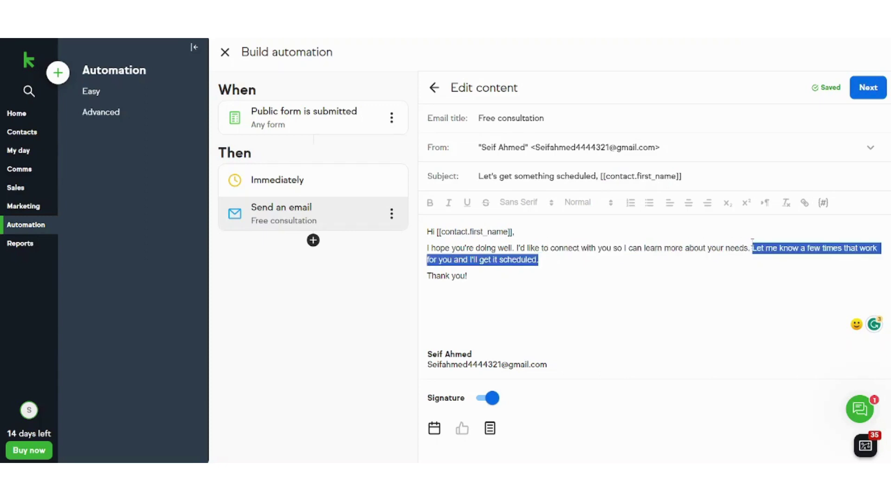
# - Replace the sentence with 'Kindly book your meeting using the following link.' and insert the Huddle Meeting booking link
pyautogui.press('BackSpace')
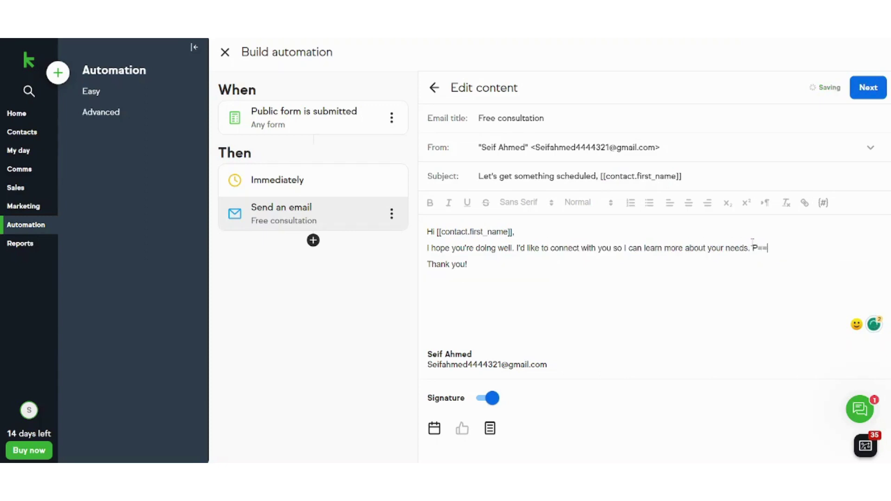
pyautogui.write('Kindly book your meeting using the follow')
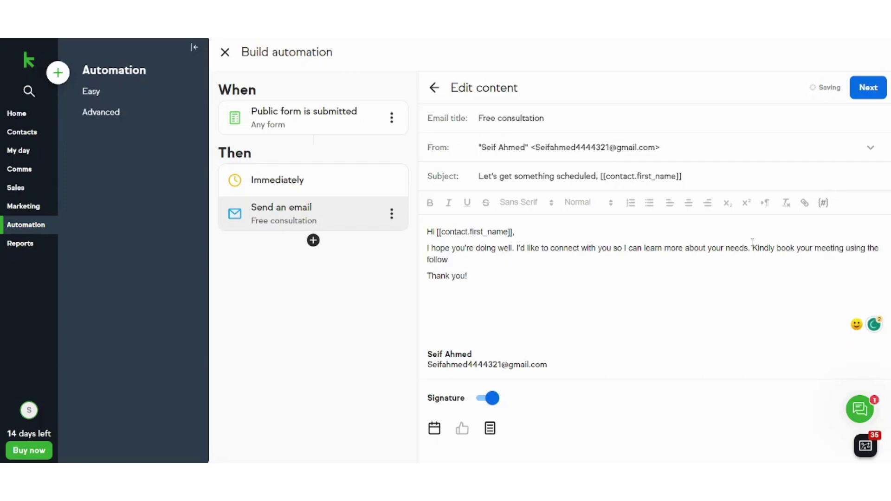
pyautogui.write('ing')
pyautogui.press('BackSpace')
pyautogui.press('BackSpace')
pyautogui.press('BackSpace')
pyautogui.write('ing')
pyautogui.click(435, 429)
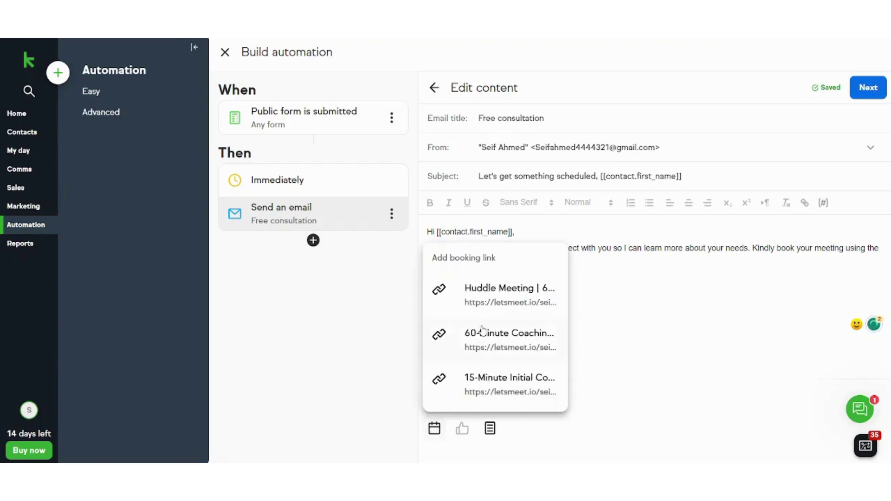
pyautogui.click(492, 292)
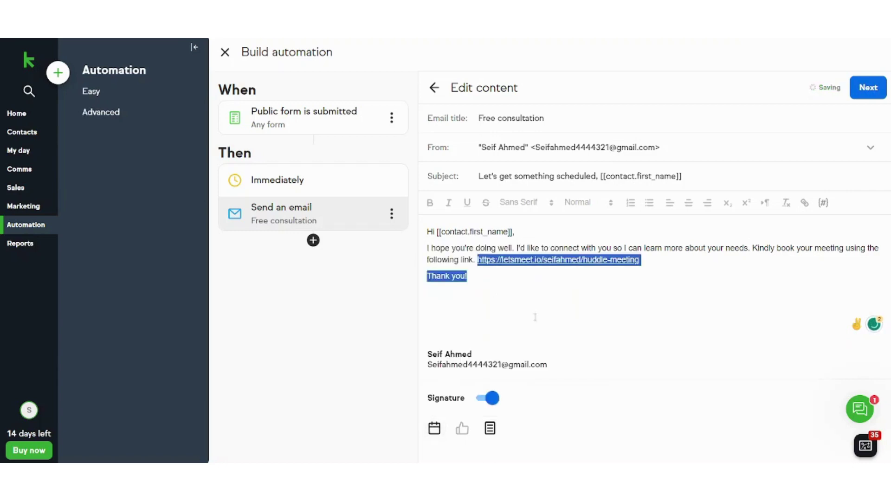
pyautogui.click(530, 300)
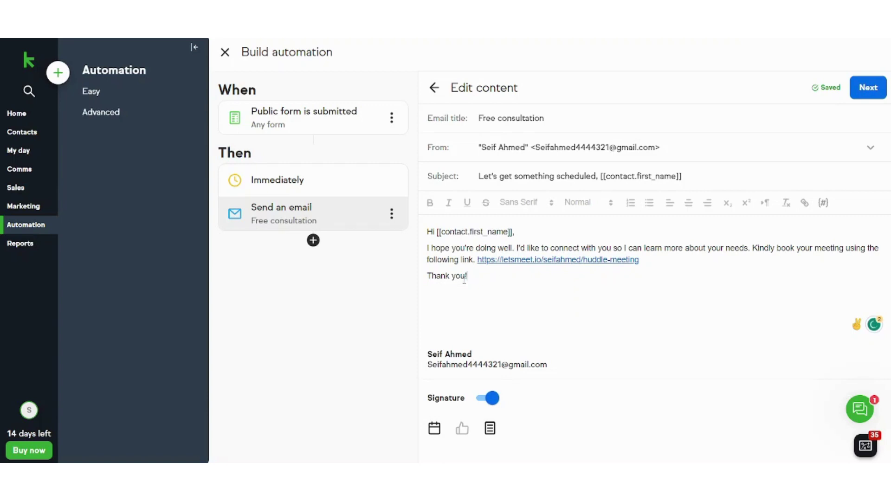
# - Keep the consultation email sending immediately, then add another step after it
pyautogui.click(871, 98)
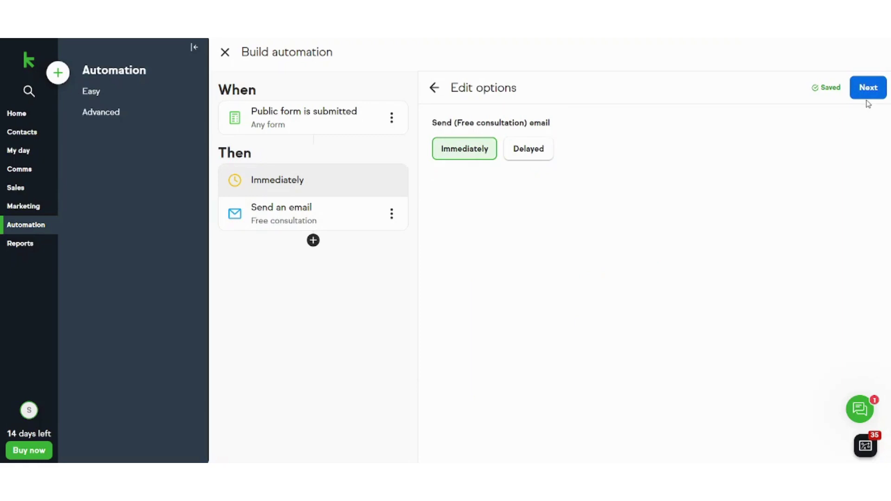
pyautogui.click(883, 80)
pyautogui.click(883, 80)
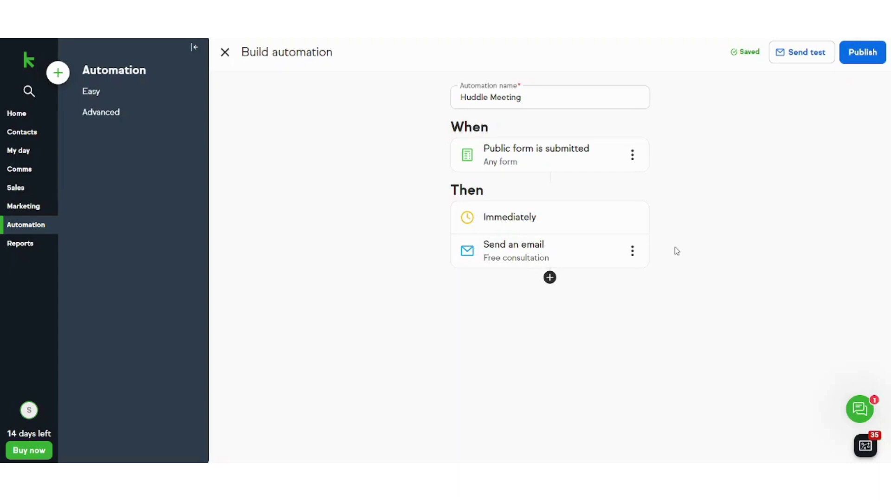
pyautogui.click(550, 277)
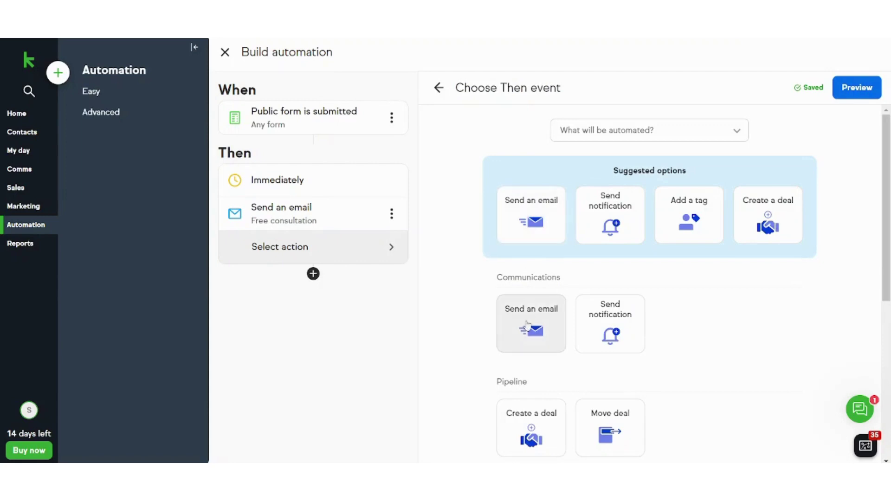
# - Add a Send an email step with subject 'Huddle Meeting Reservation' and a reminder-to-book body
pyautogui.click(537, 246)
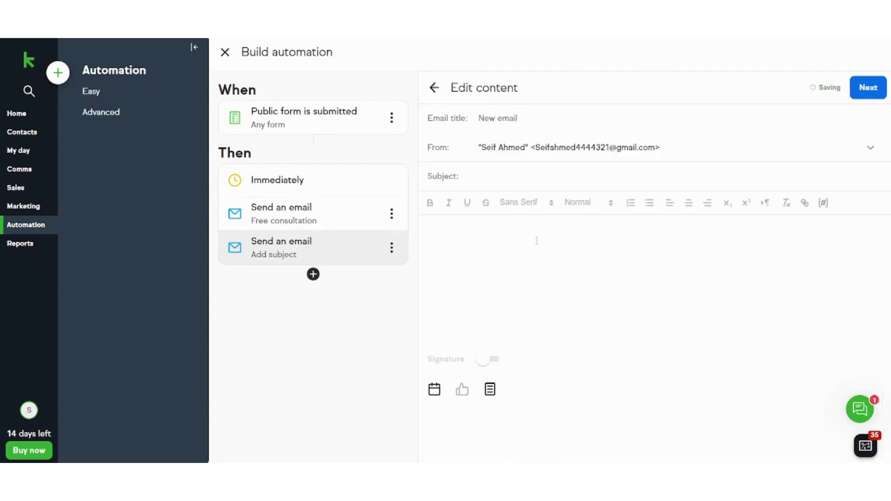
pyautogui.click(454, 253)
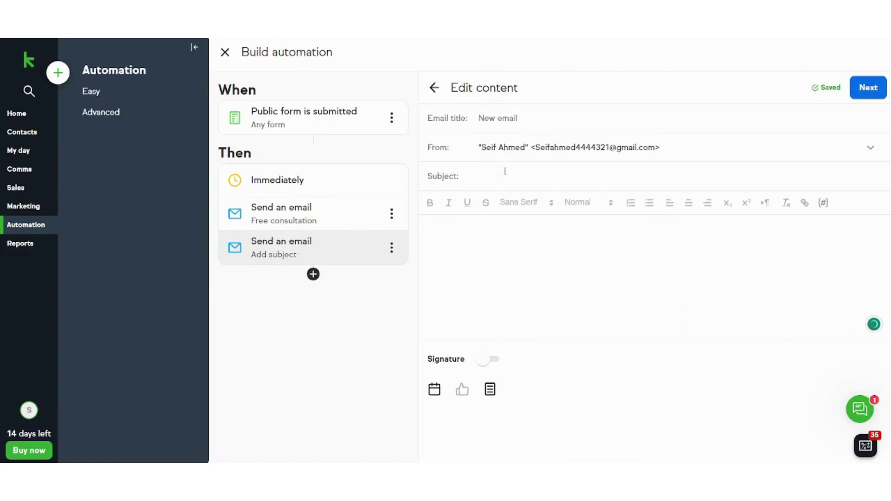
pyautogui.click(506, 171)
pyautogui.write('Huddle Meet')
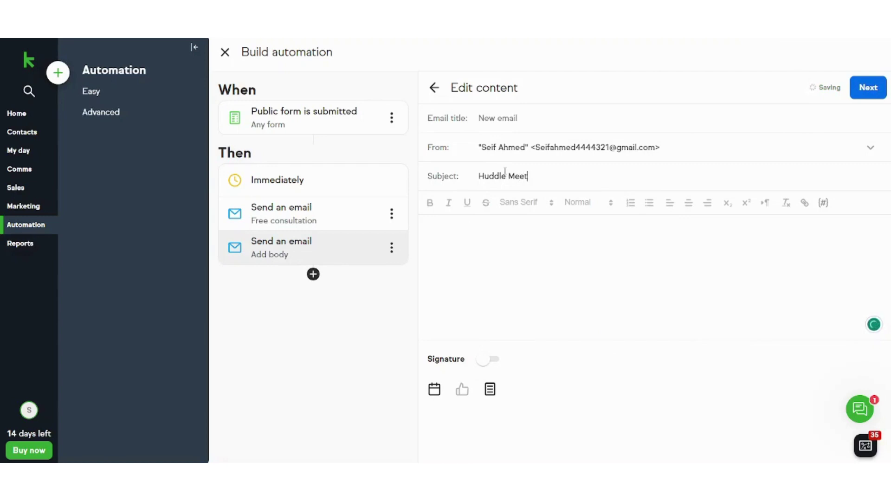
pyautogui.write('ing Reservation')
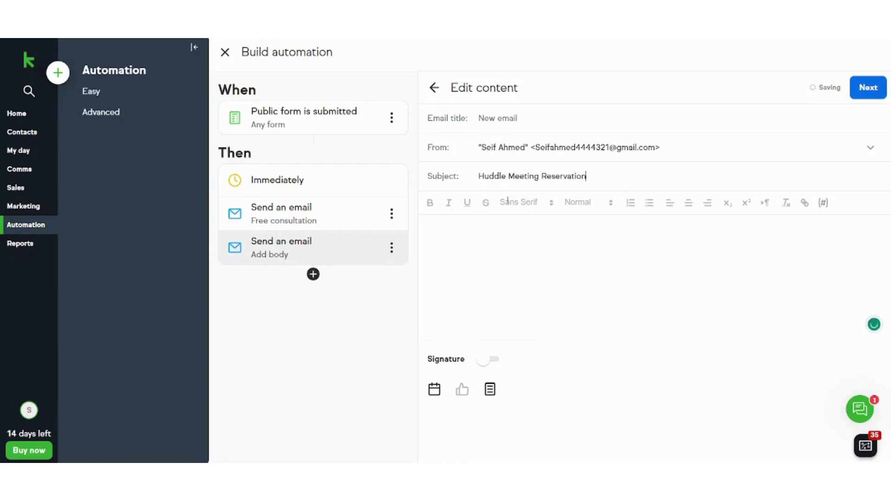
pyautogui.write('is is')
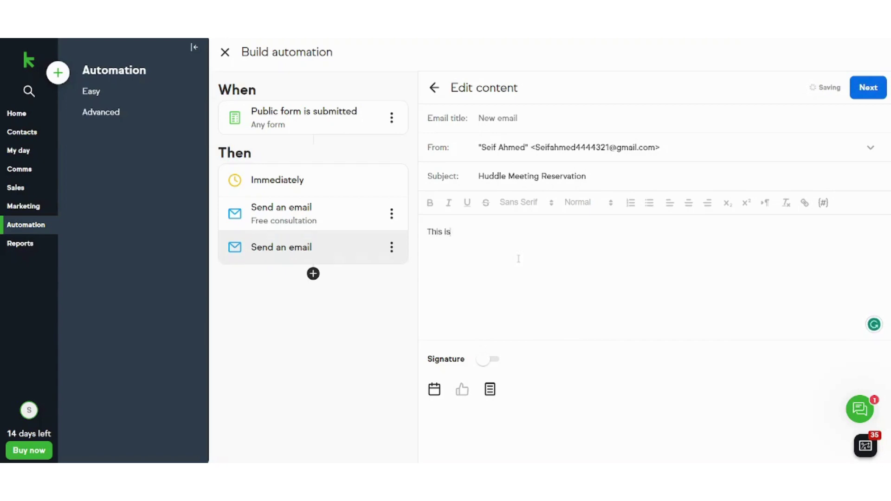
pyautogui.write(' a reminder to book your ap')
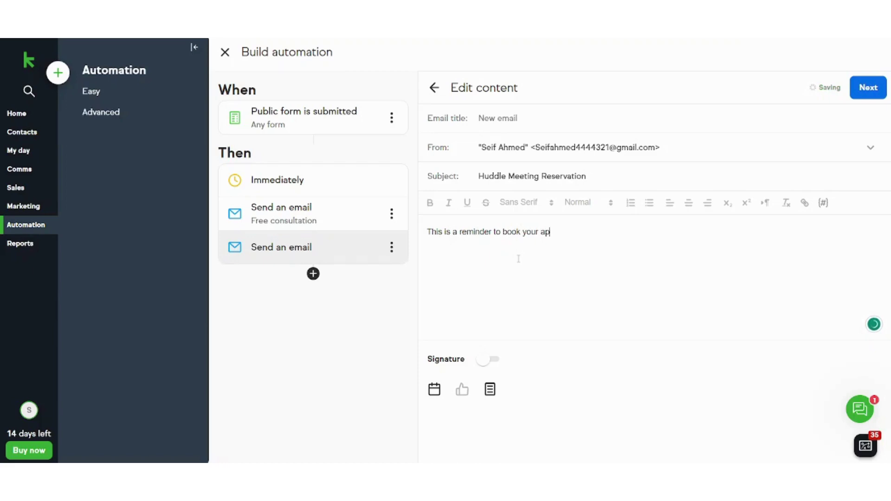
pyautogui.write('pointment us')
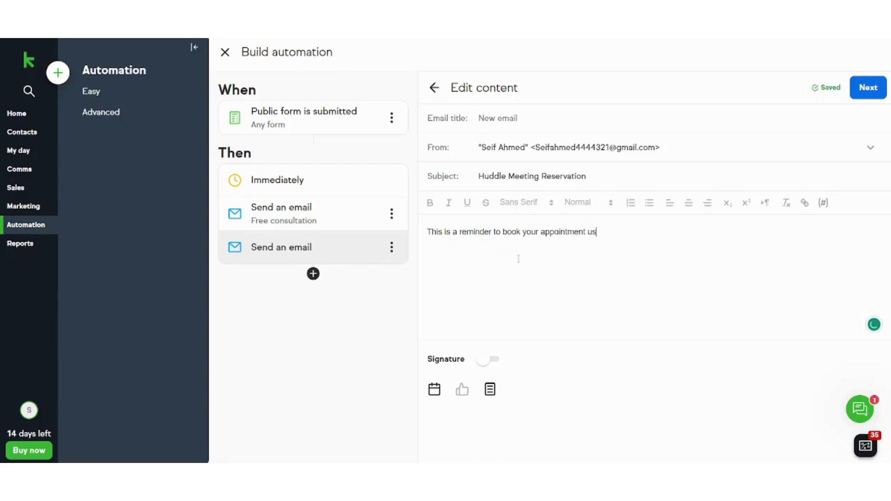
pyautogui.write('ing the followi')
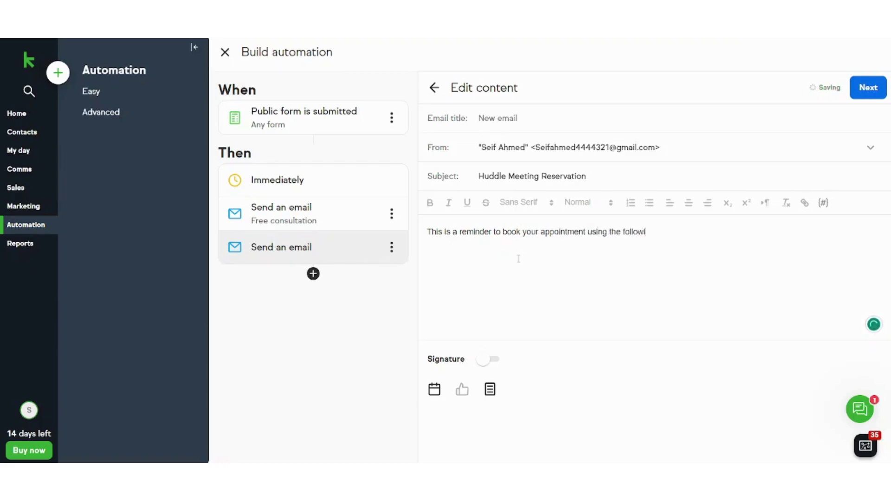
pyautogui.write('ng link.')
# - Insert the Huddle Meeting booking link and sign off with 'Best Regards'
pyautogui.click(434, 389)
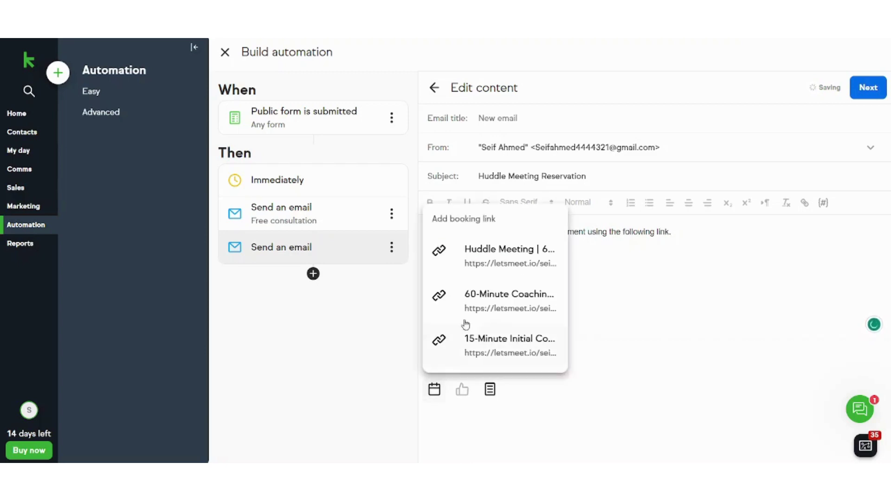
pyautogui.click(469, 273)
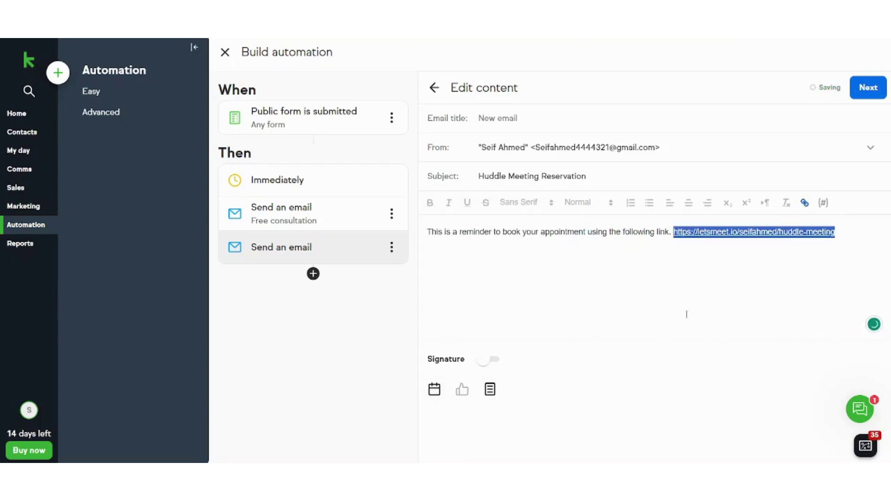
pyautogui.click(667, 299)
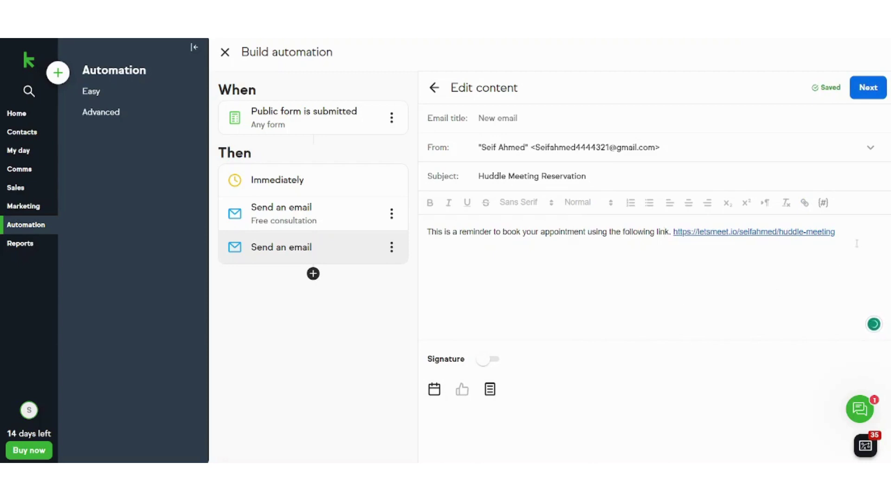
pyautogui.write('Best Regards')
# - Delay the reminder email by a duration of 2 days, with no specific send time
pyautogui.click(857, 95)
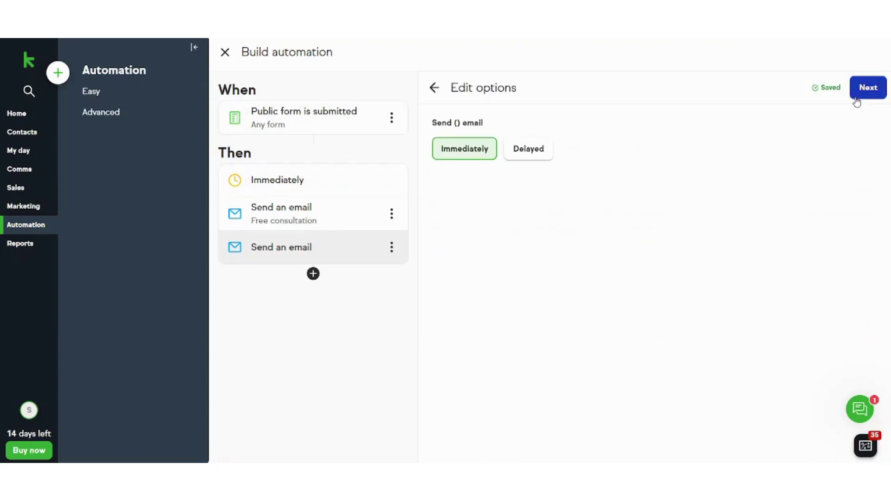
pyautogui.click(532, 149)
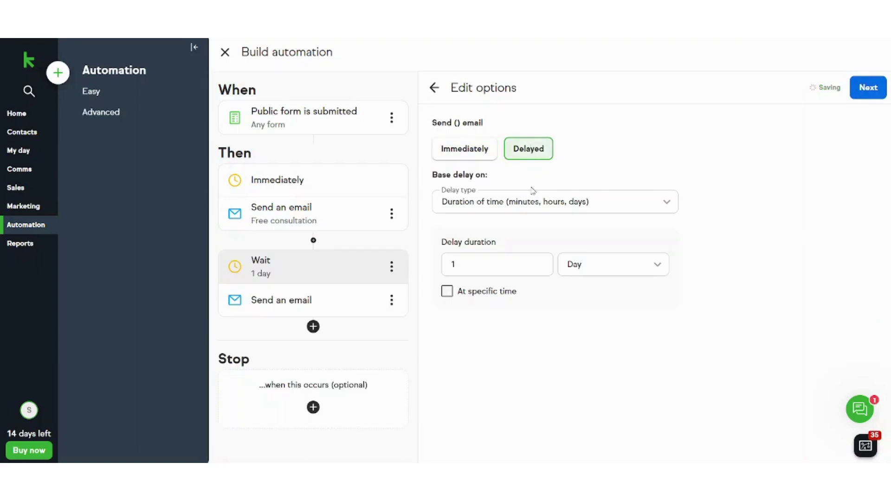
pyautogui.click(523, 204)
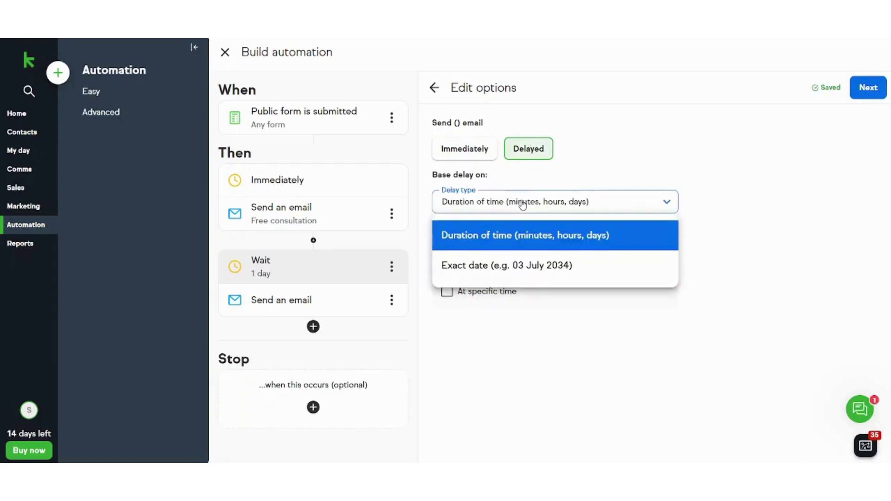
pyautogui.click(518, 235)
pyautogui.doubleClick(499, 262)
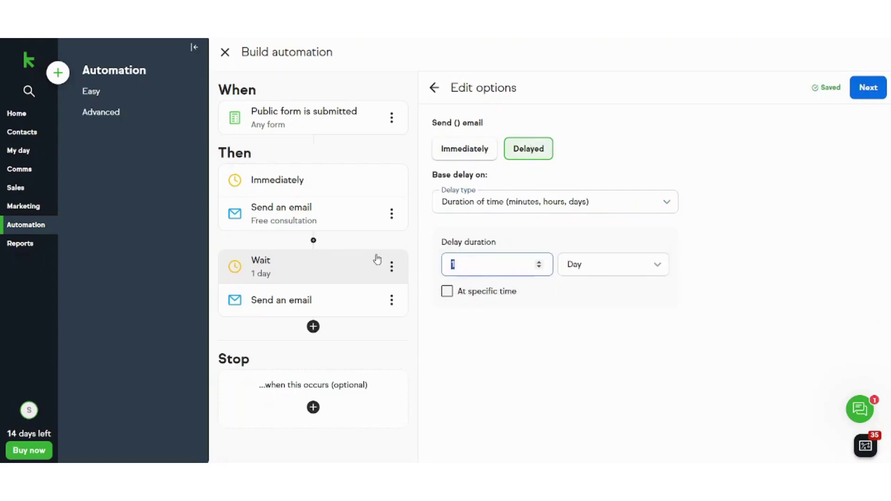
pyautogui.write('2')
pyautogui.click(586, 345)
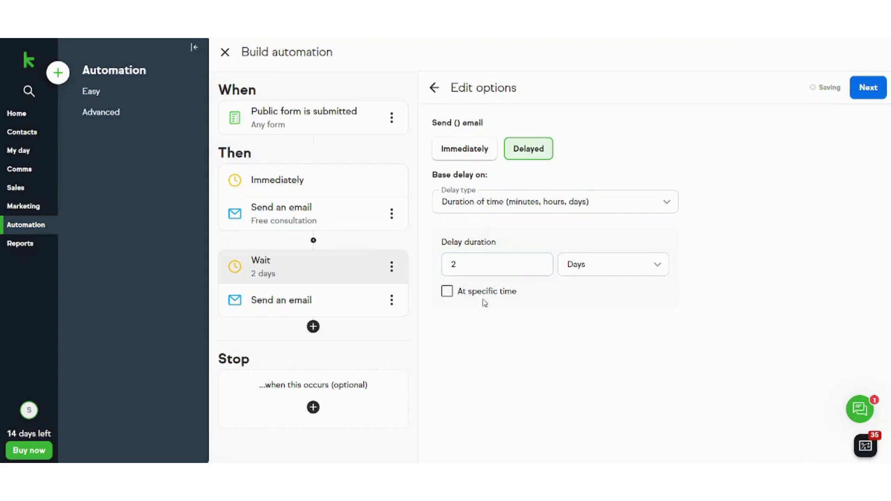
pyautogui.click(447, 292)
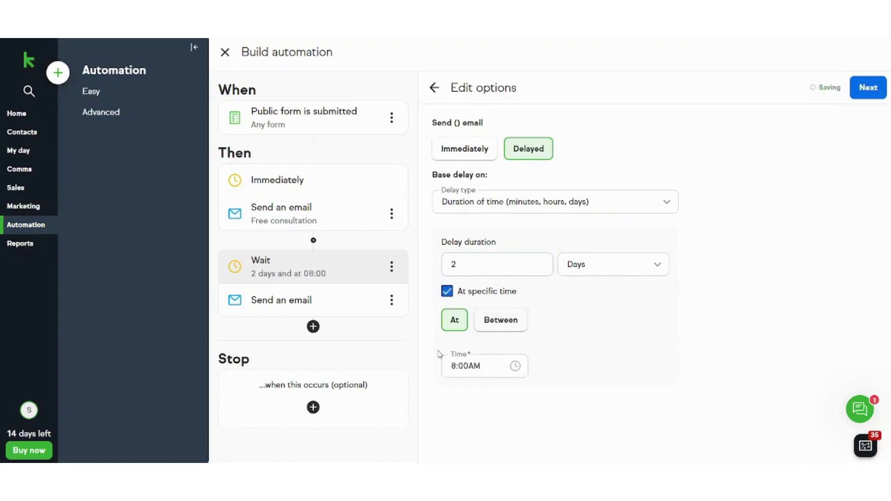
pyautogui.click(448, 291)
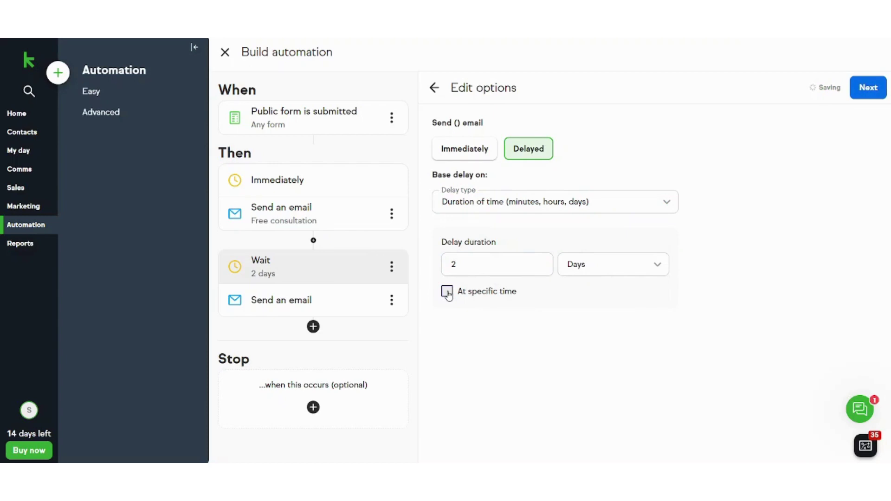
pyautogui.click(869, 88)
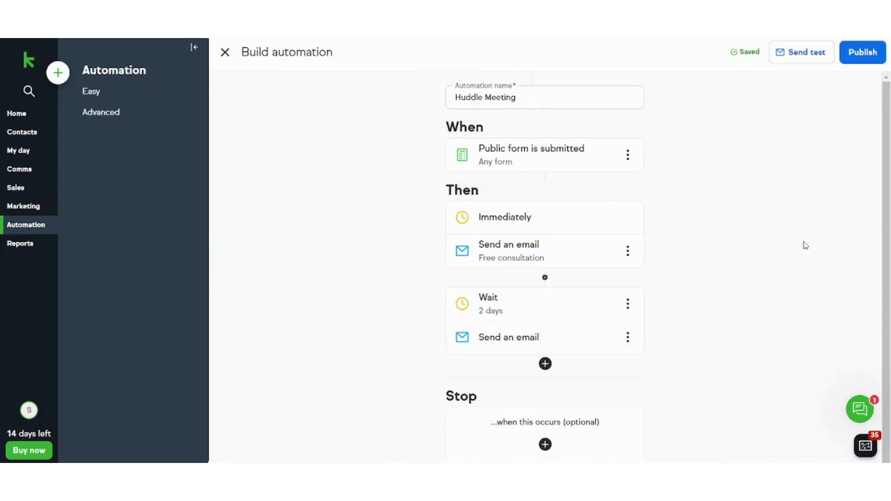
pyautogui.scroll(-1, 887, 271)
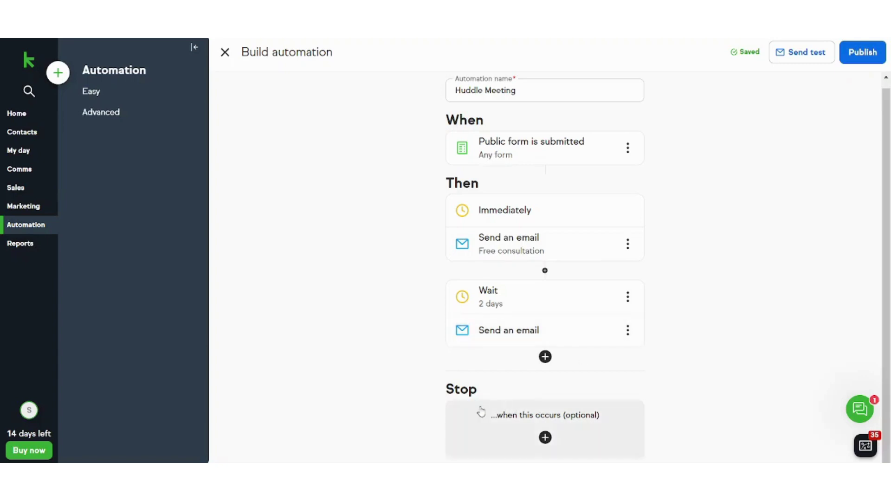
# - Add a stop condition: Appointment is scheduled, limited to the Huddle Meeting type
pyautogui.click(542, 440)
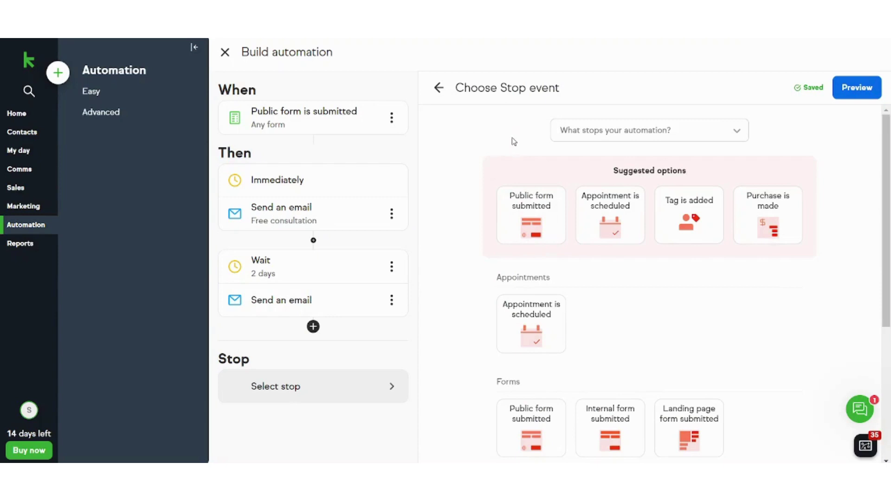
pyautogui.click(612, 222)
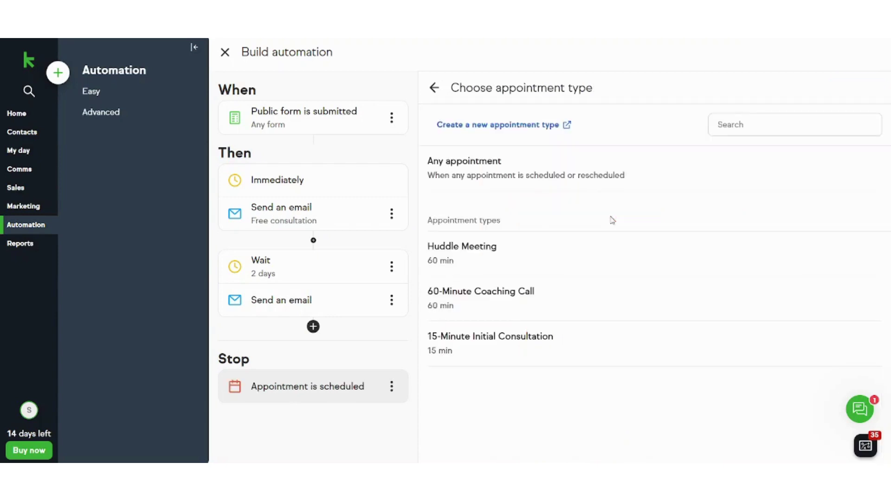
pyautogui.click(506, 255)
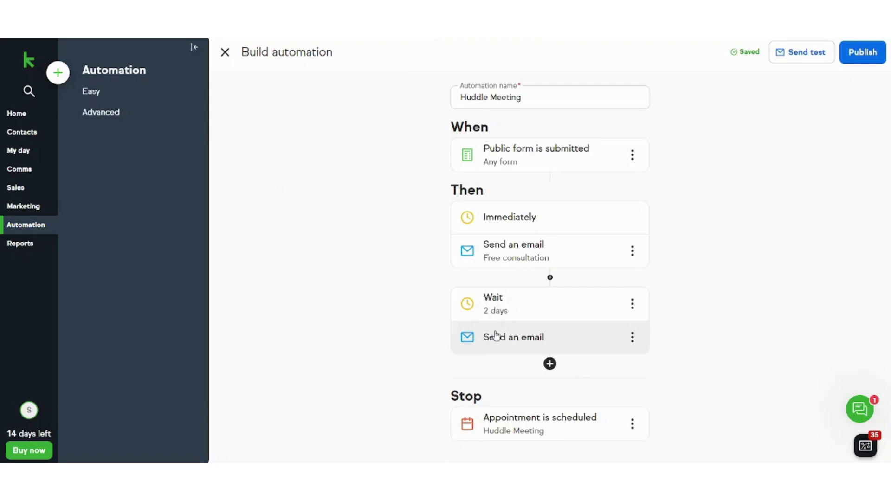
pyautogui.click(864, 56)
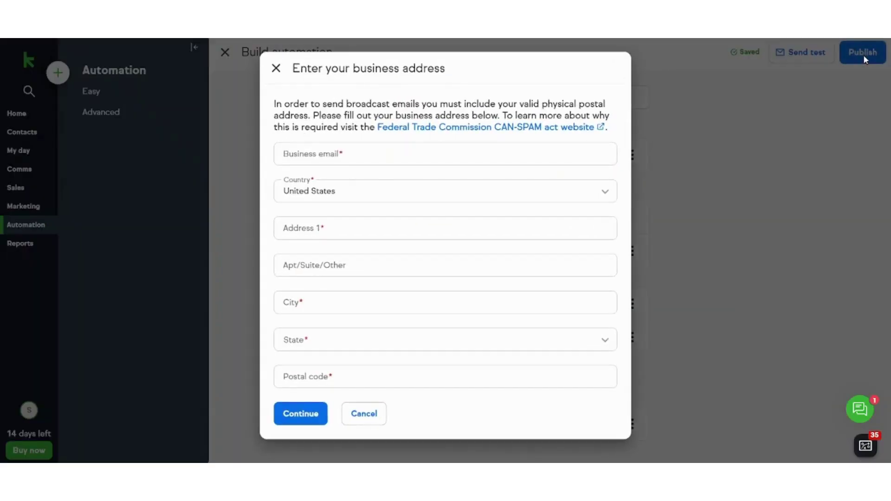
pyautogui.click(350, 148)
pyautogui.click(316, 175)
pyautogui.click(312, 155)
pyautogui.click(310, 210)
pyautogui.click(471, 372)
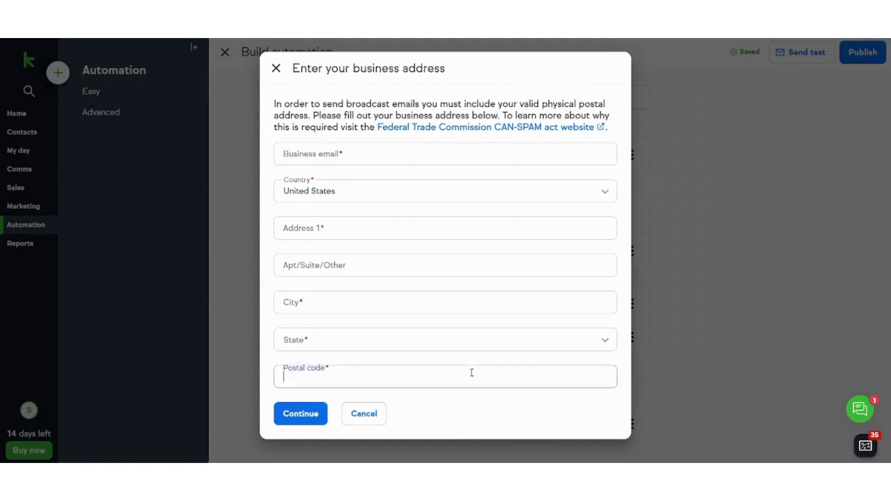
pyautogui.click(489, 414)
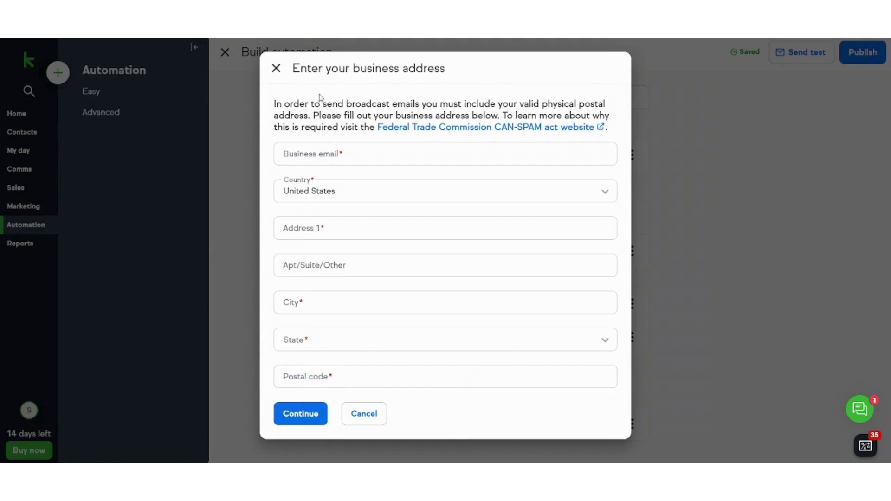
pyautogui.click(276, 69)
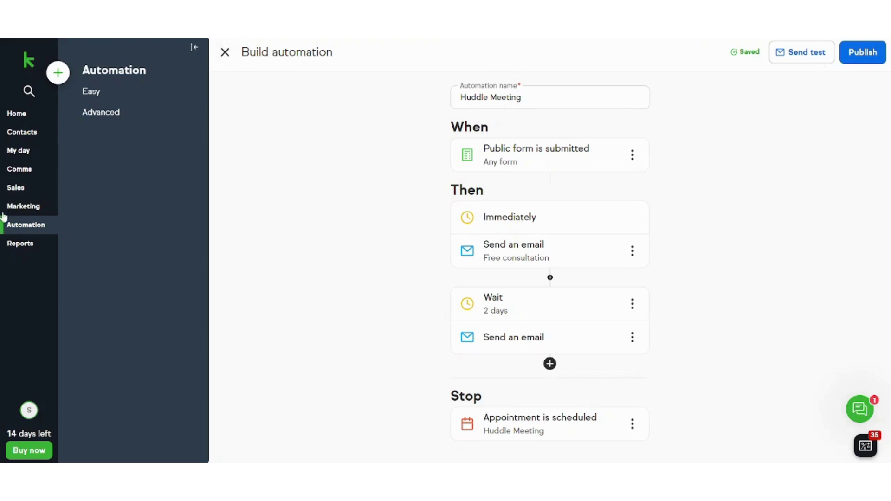
# - Go to My day to view the Appointments page with the Huddle Meeting type
pyautogui.click(22, 149)
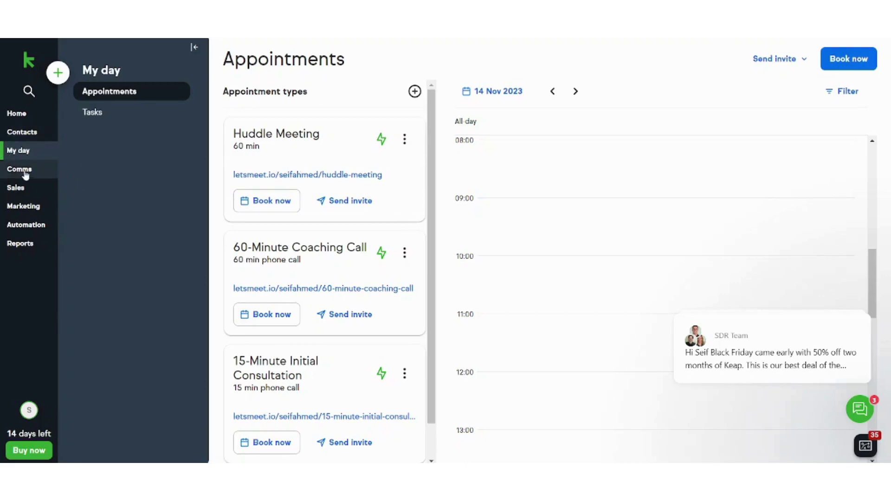
# - Open Easy automations, then preview and close the Free consultation template
pyautogui.click(32, 225)
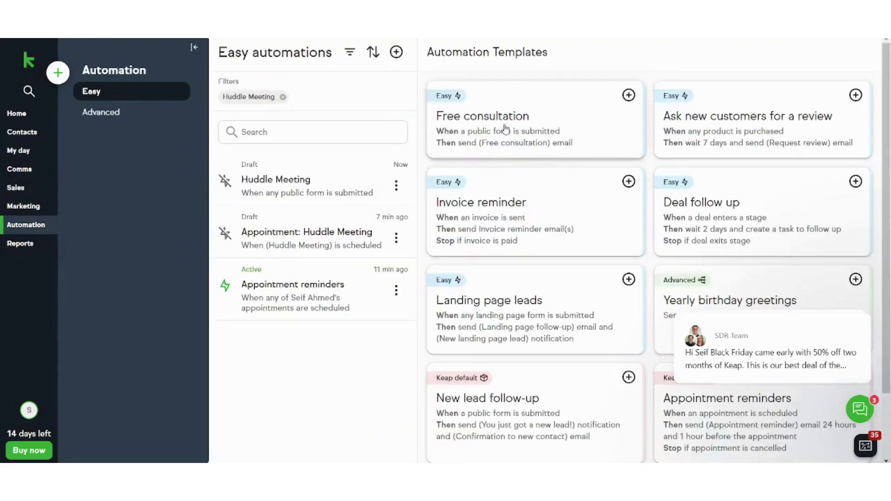
pyautogui.click(587, 132)
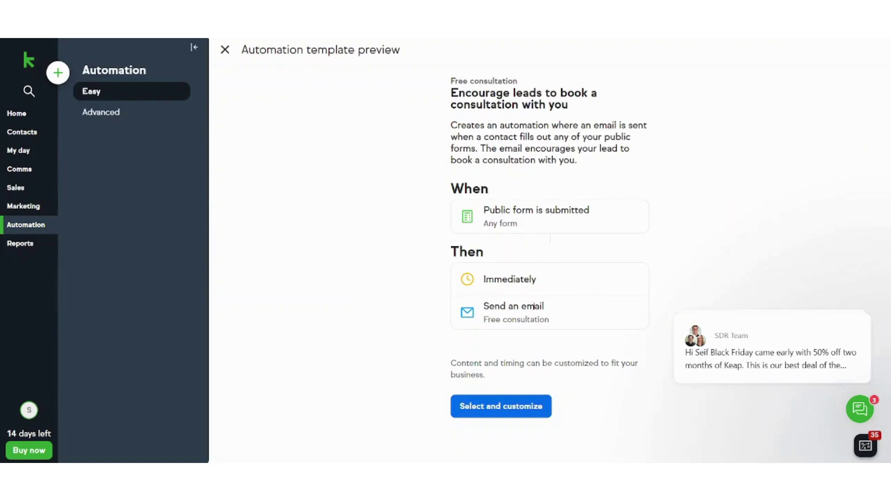
pyautogui.click(225, 50)
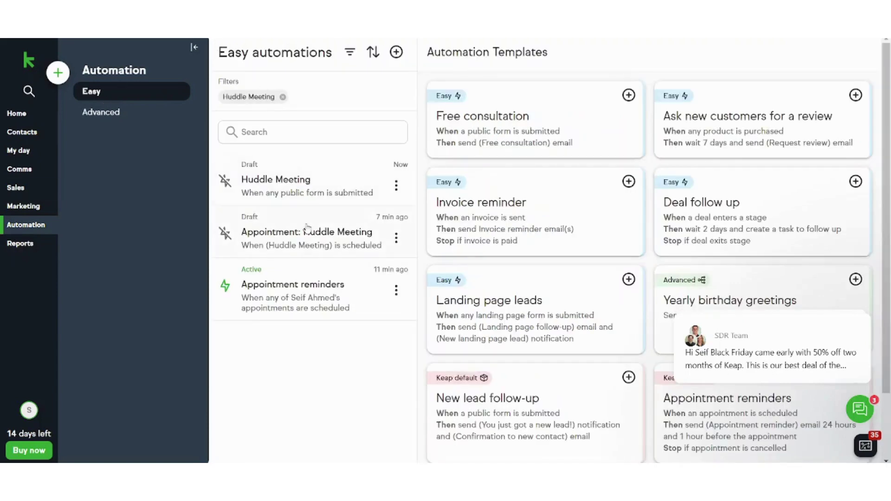
# - Open the Appointment reminders automation and scroll down to its Stop step
pyautogui.click(307, 297)
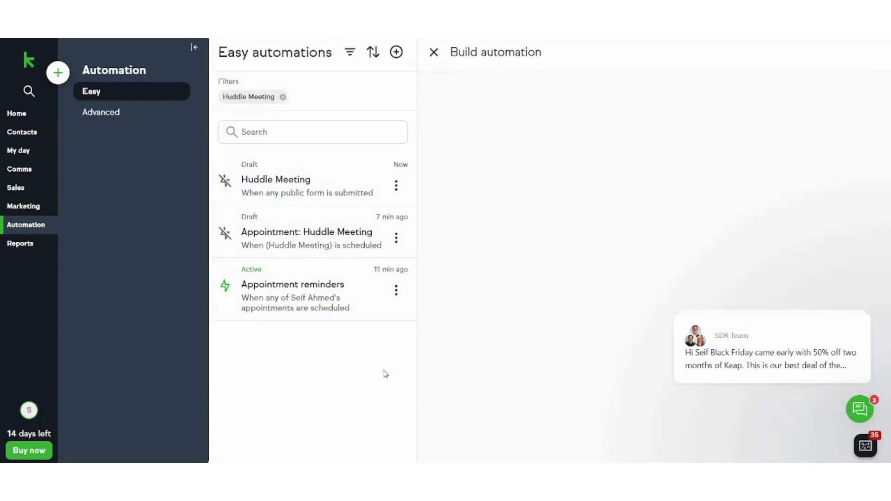
pyautogui.scroll(-1, 494, 294)
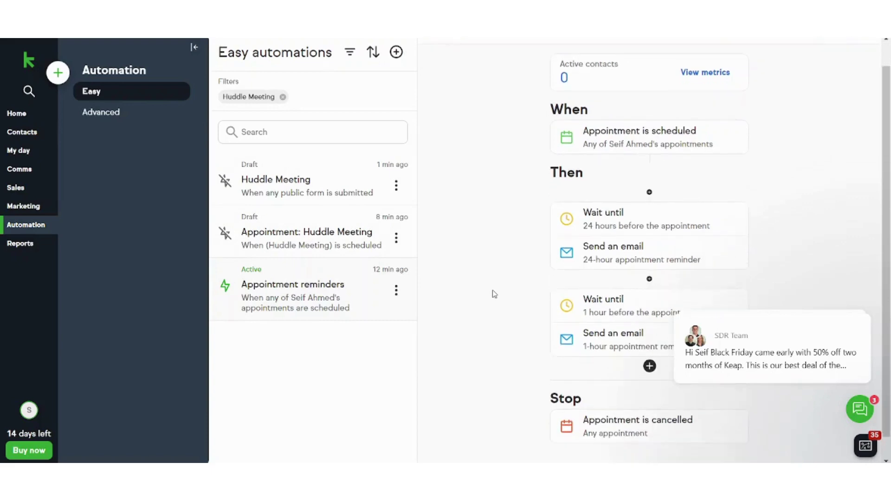